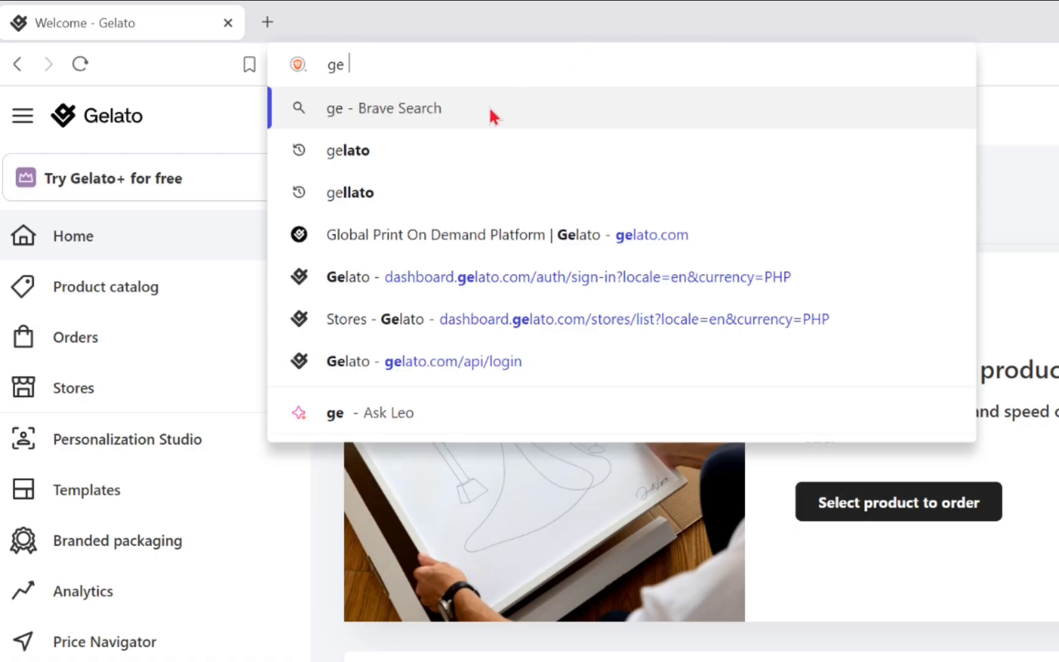
- Search the web for gelato and open the Global Print On Demand Platform website from the results
left_click(479, 147)
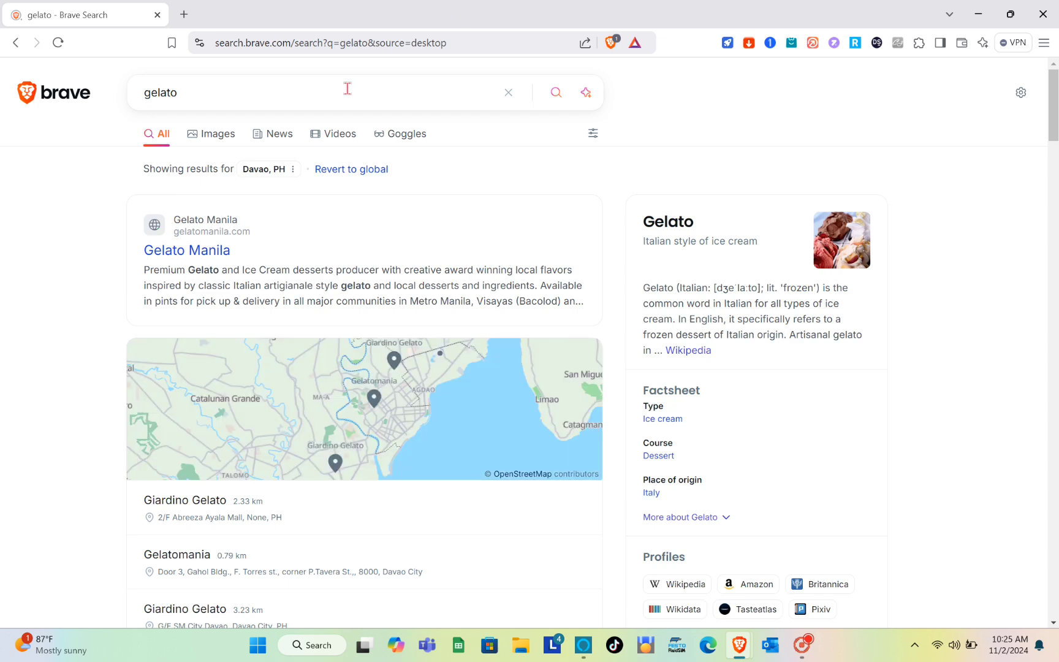
scroll(293, 260, "down", 7)
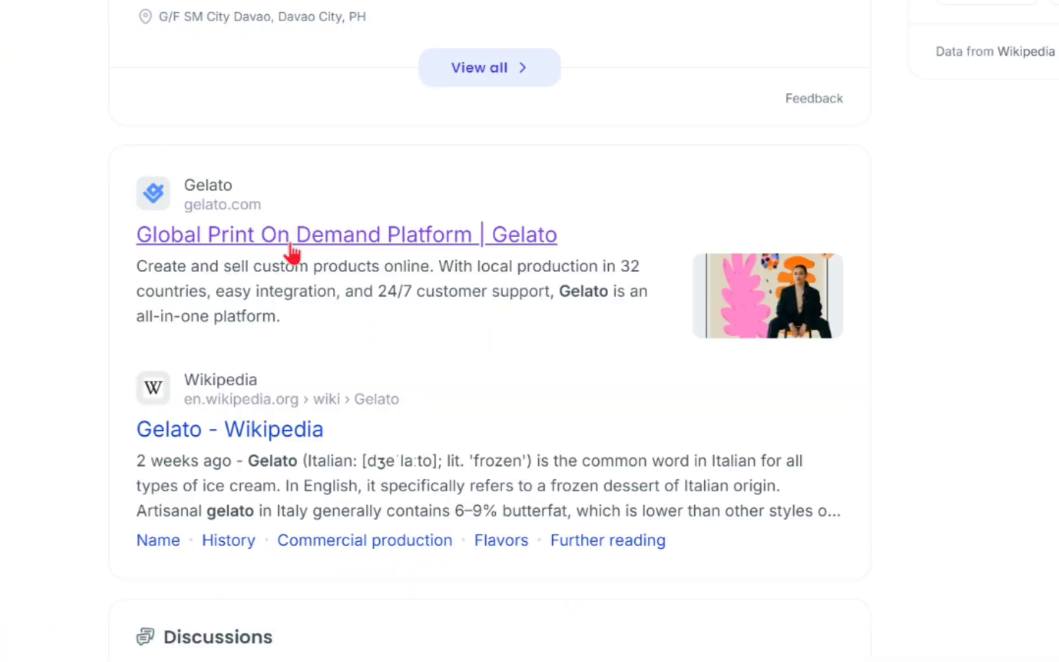
left_click(291, 246)
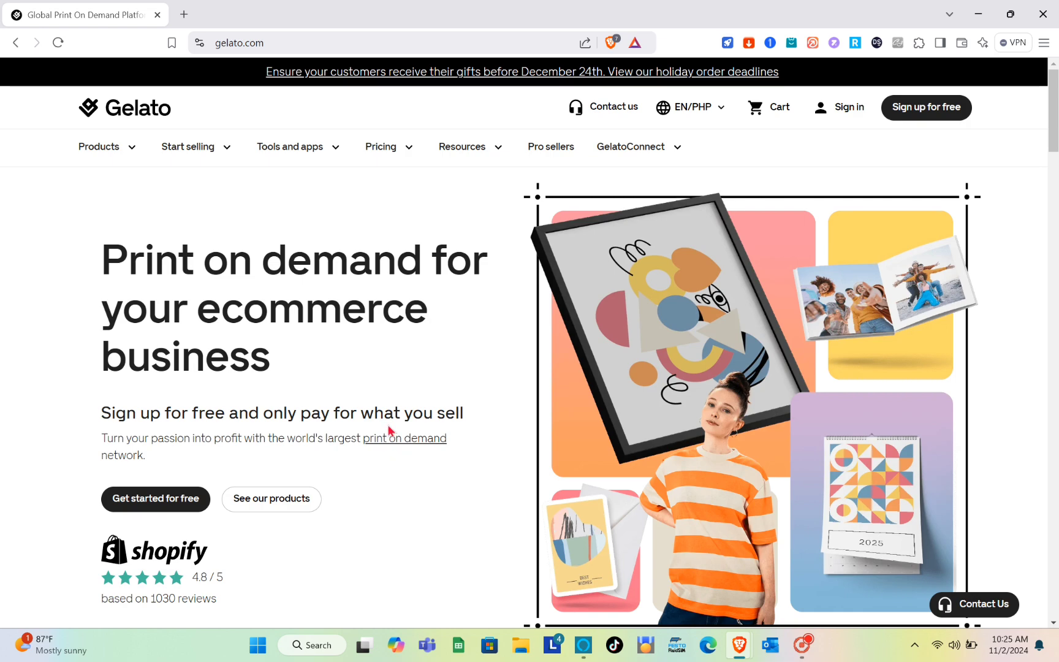
- Look over the Gelato home page and go to the account sign-in
scroll(391, 431, "down", 2)
scroll(391, 431, "up", 2)
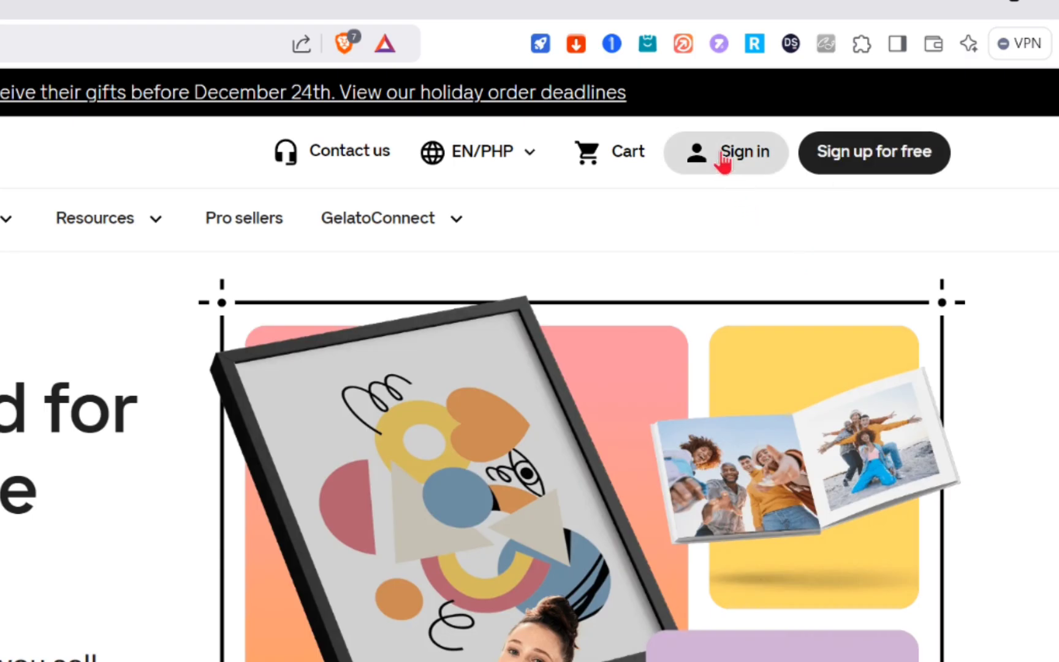
left_click(834, 109)
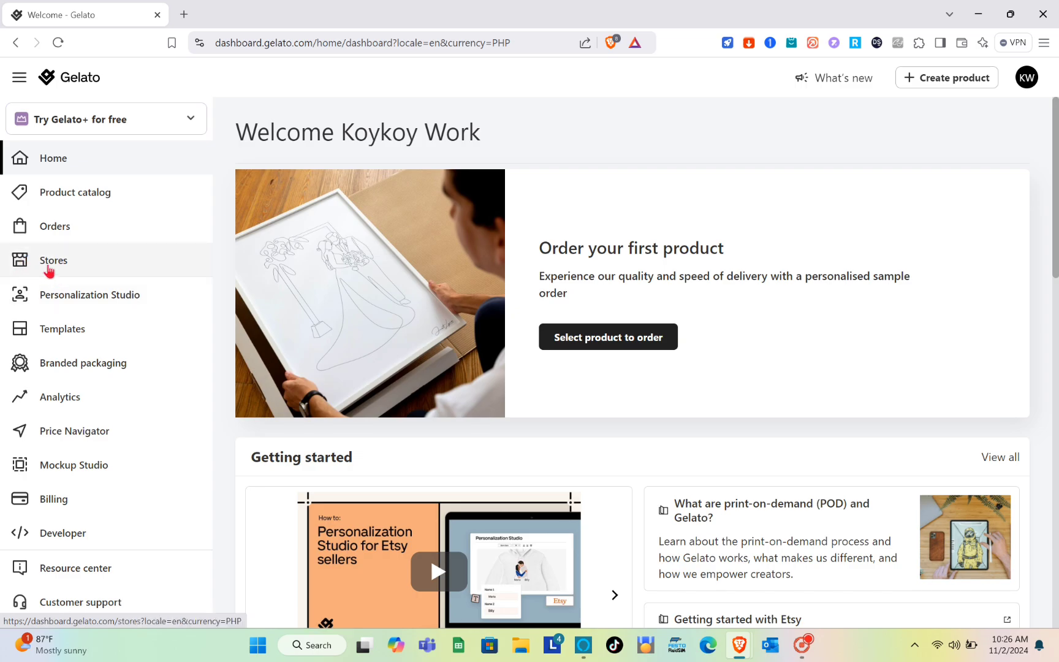
- Open the Stores page and review the direct integrations offered for connecting a new store
left_click(49, 270)
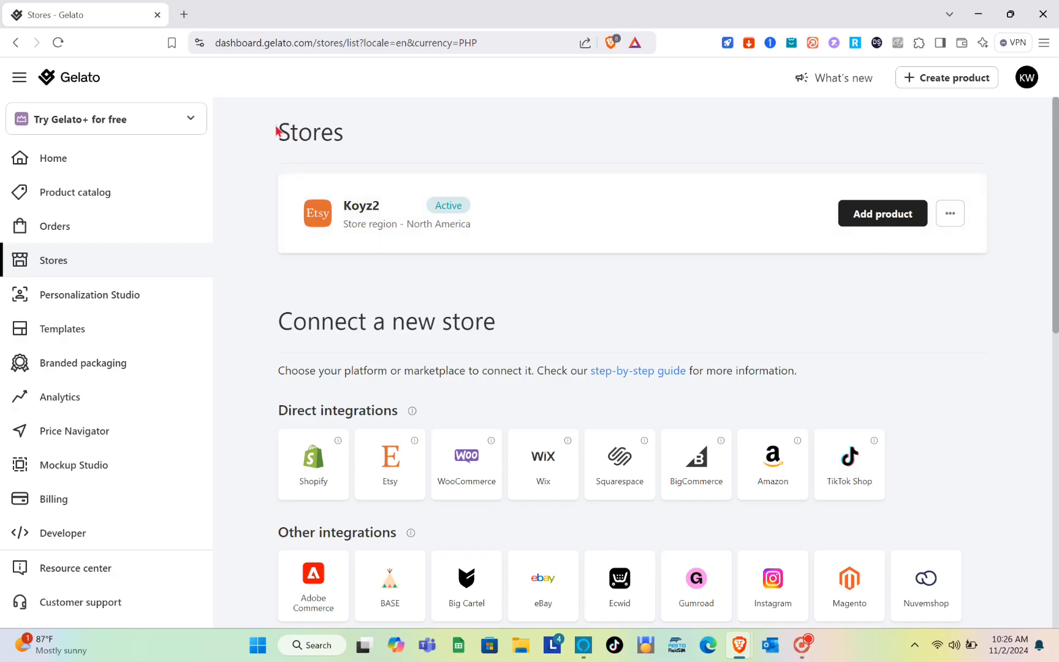
left_click_drag(281, 133, 391, 131)
left_click(393, 131)
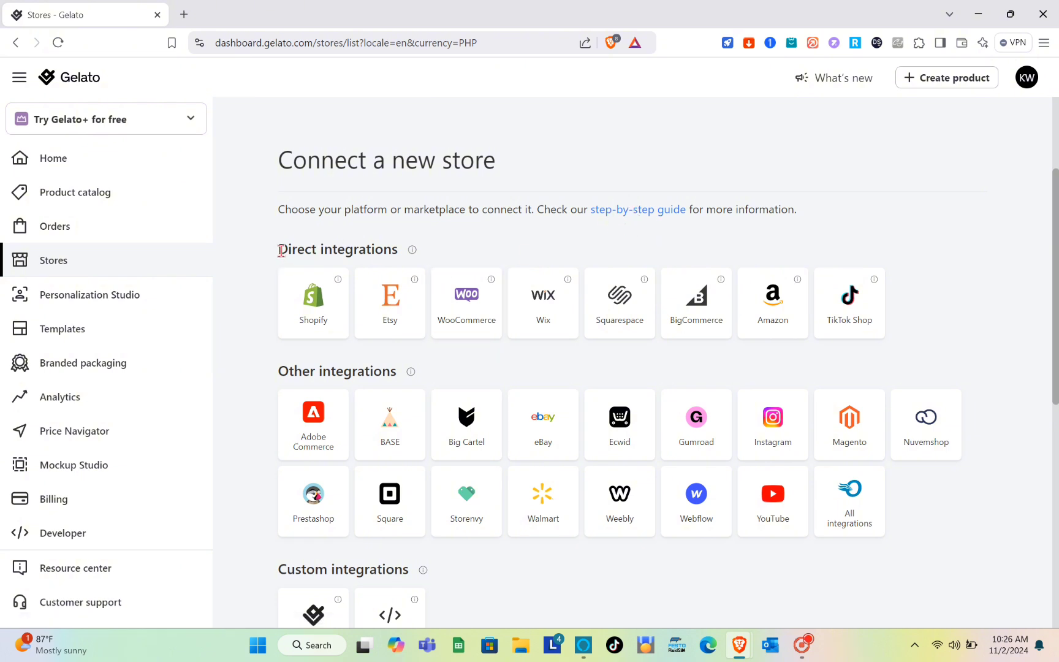
left_click_drag(281, 251, 394, 254)
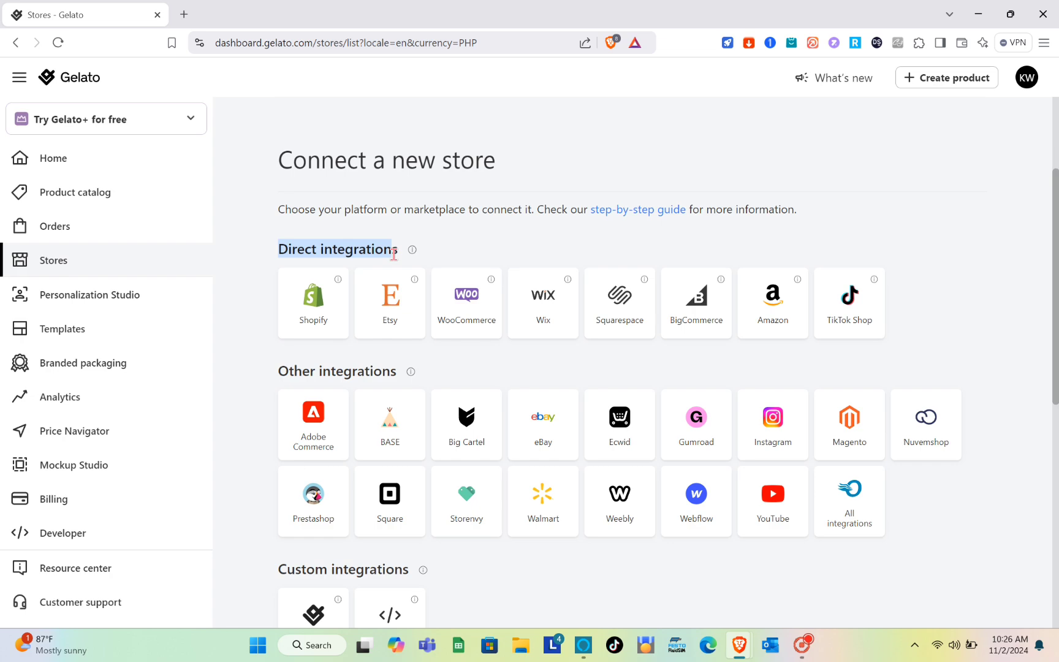
left_click(393, 254)
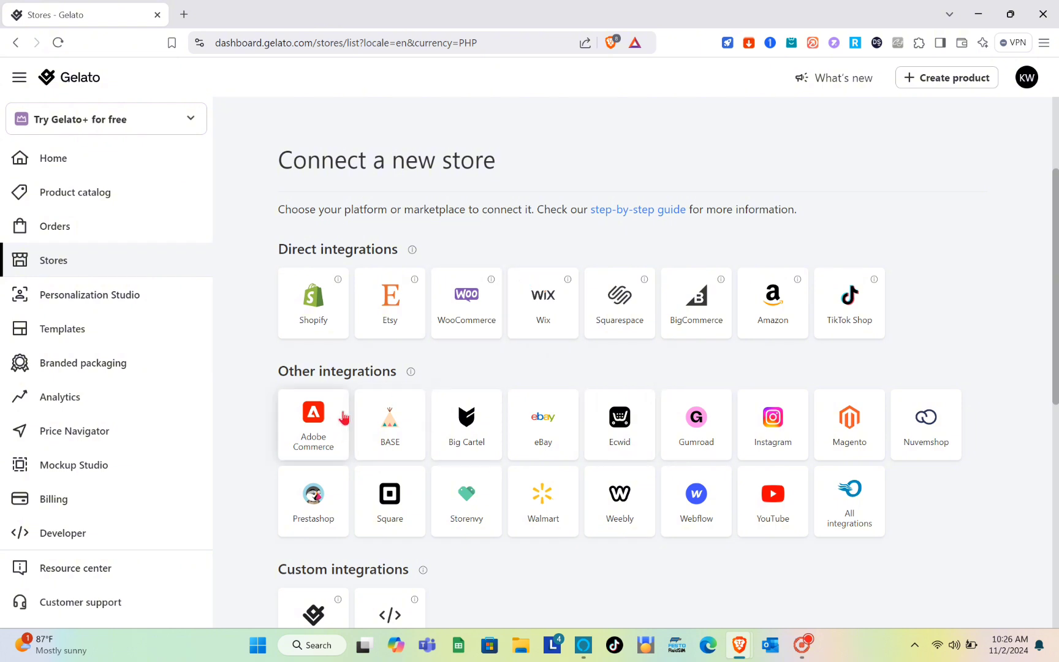
- Start connecting an Amazon store with North America as the marketplace region and dismiss the feedback survey
left_click(776, 315)
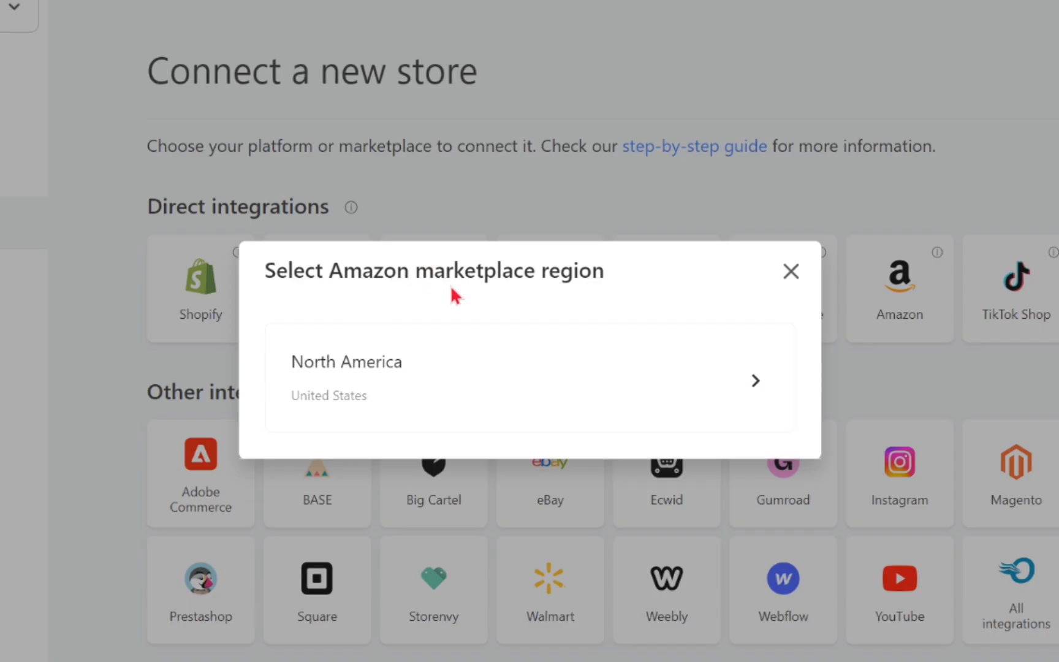
left_click(668, 374)
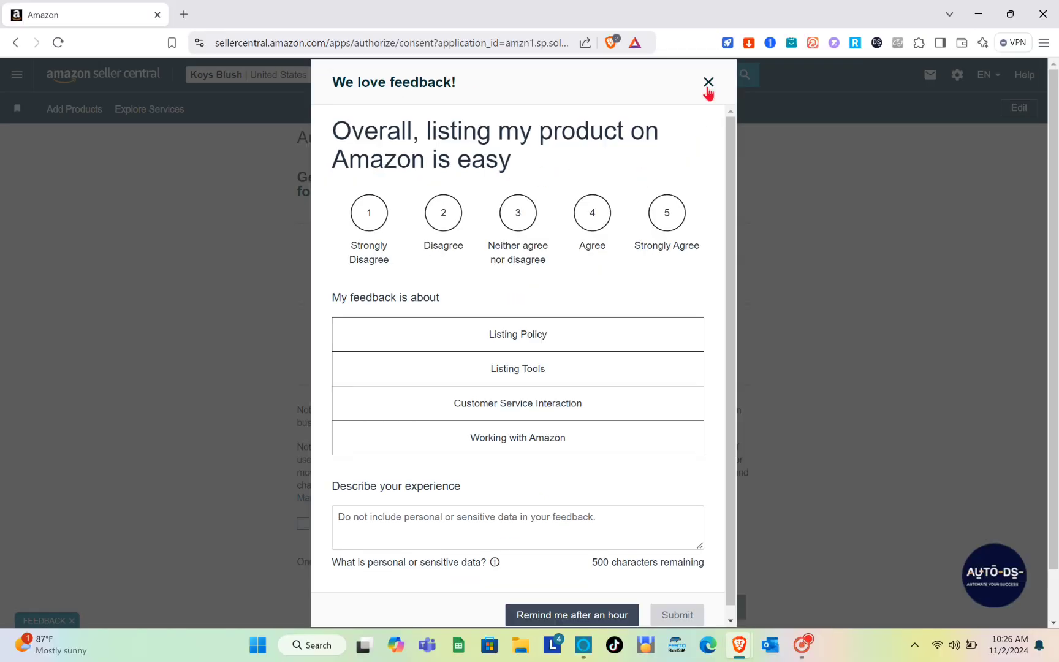
left_click(708, 83)
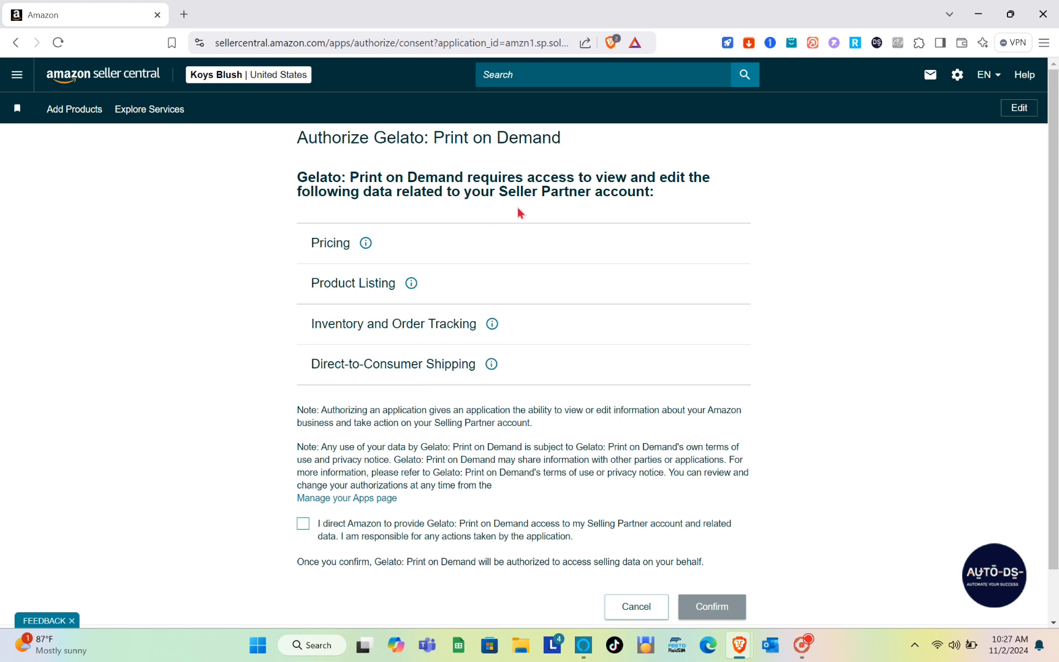
- Agree to give Gelato: Print on Demand access to the Selling Partner account and confirm the authorization
scroll(427, 258, "down", 1)
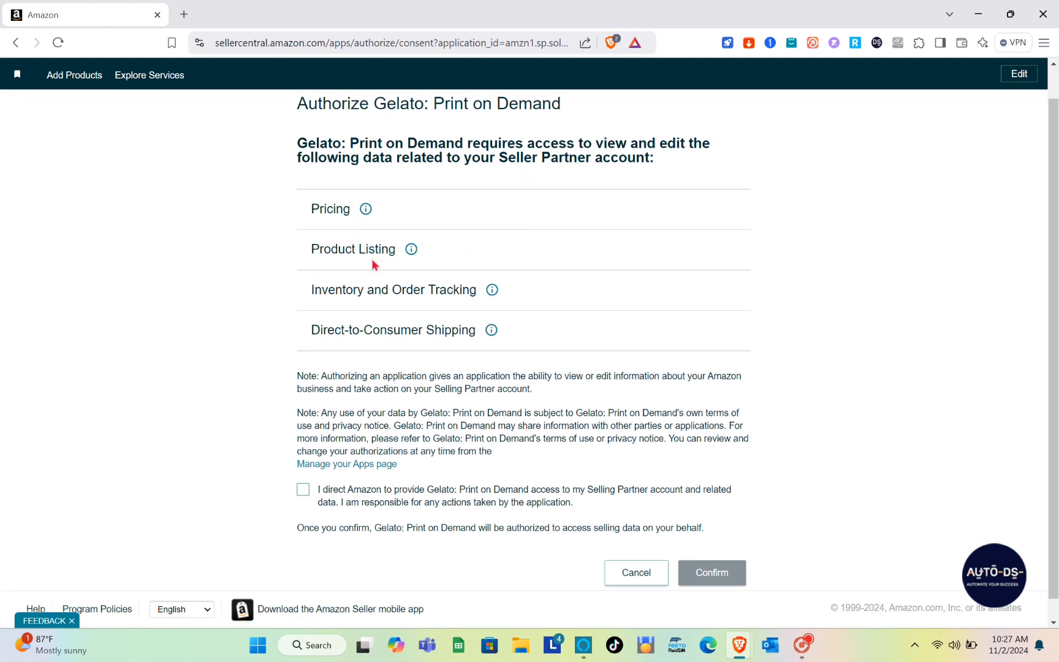
scroll(375, 265, "down", 1)
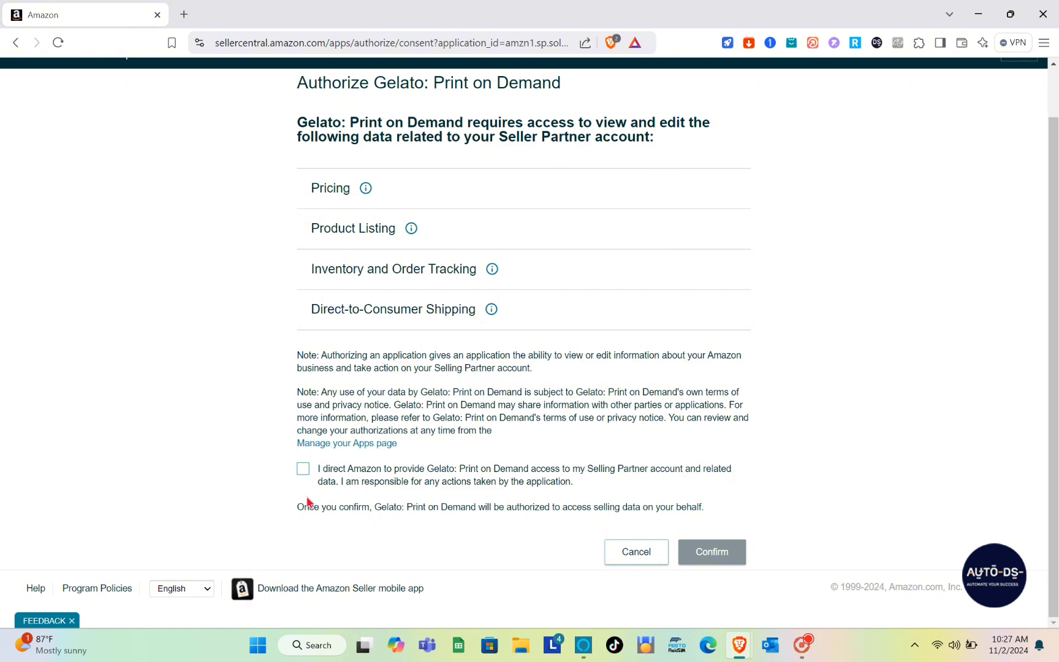
left_click(304, 470)
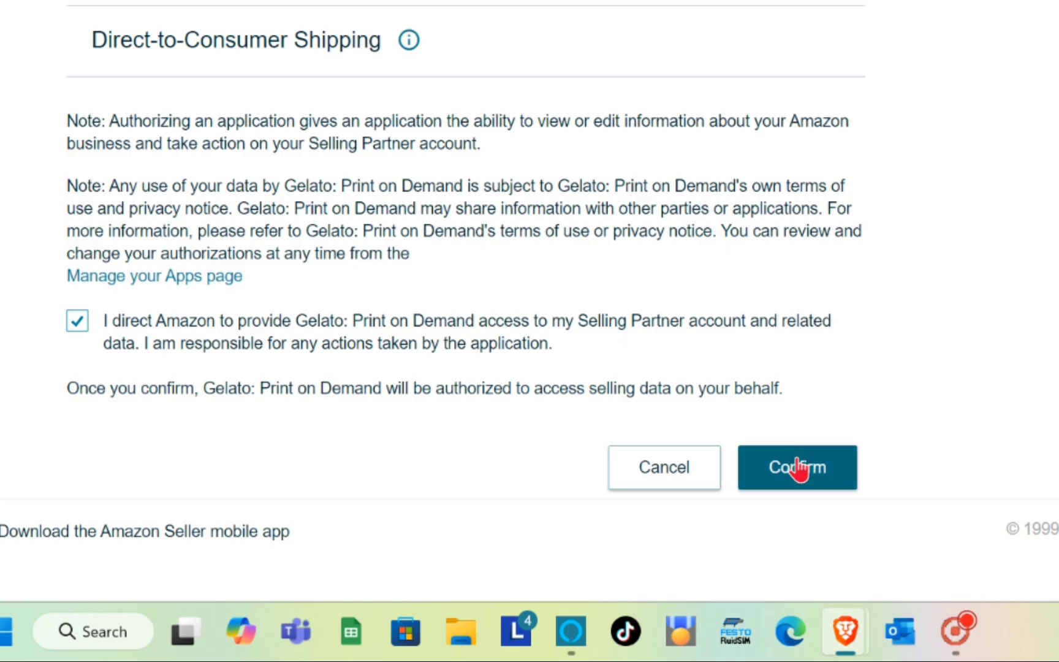
left_click(797, 467)
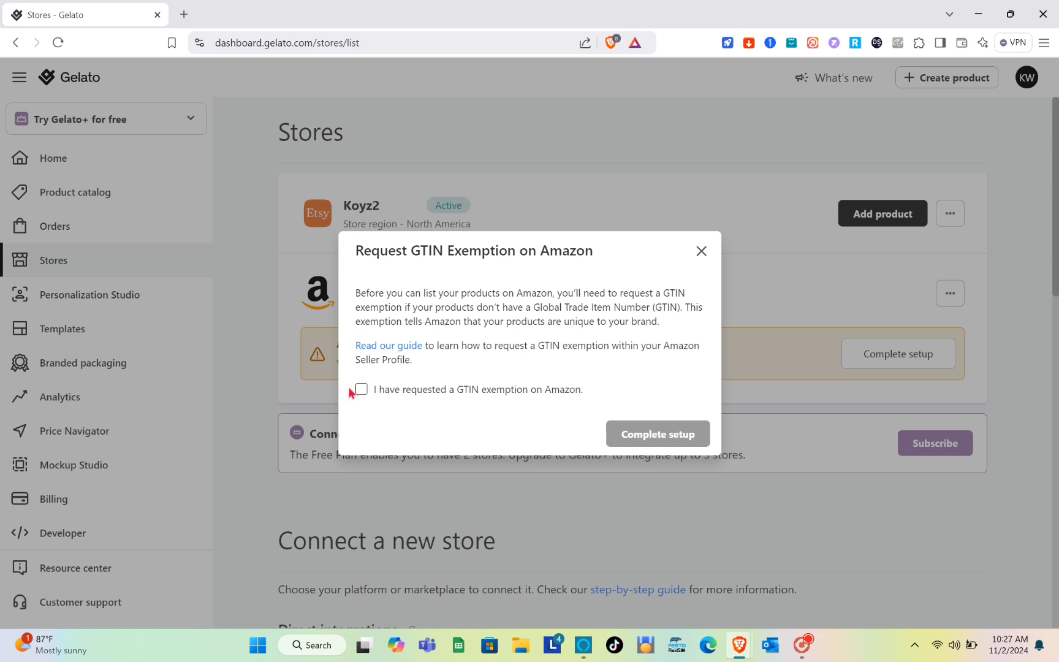
- Declare that a GTIN exemption has been requested on Amazon and complete the store setup
left_click(362, 391)
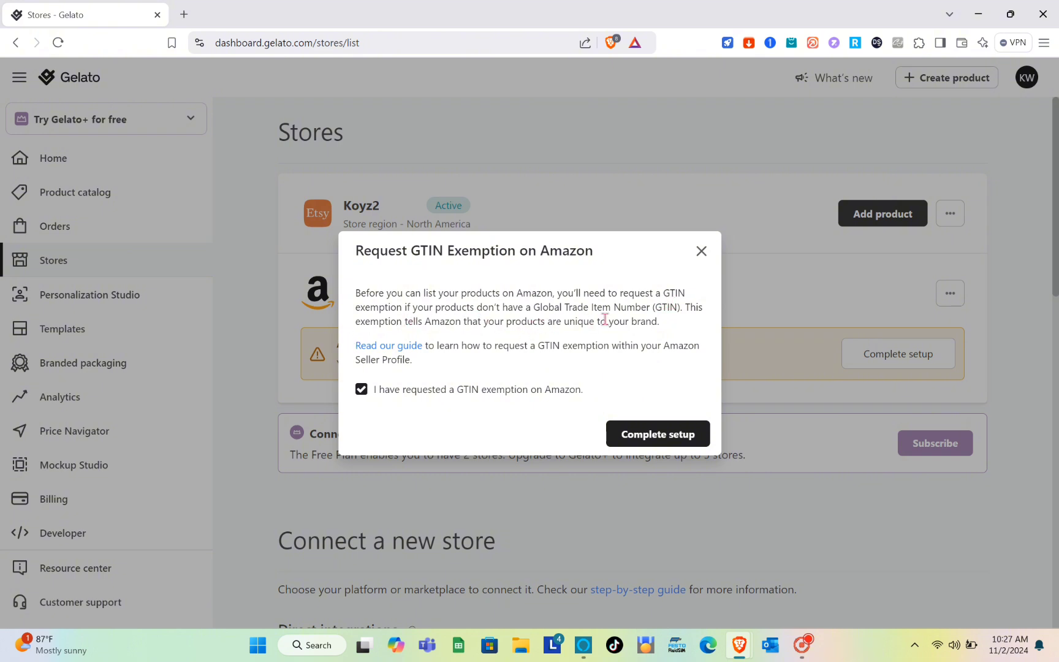
left_click(657, 434)
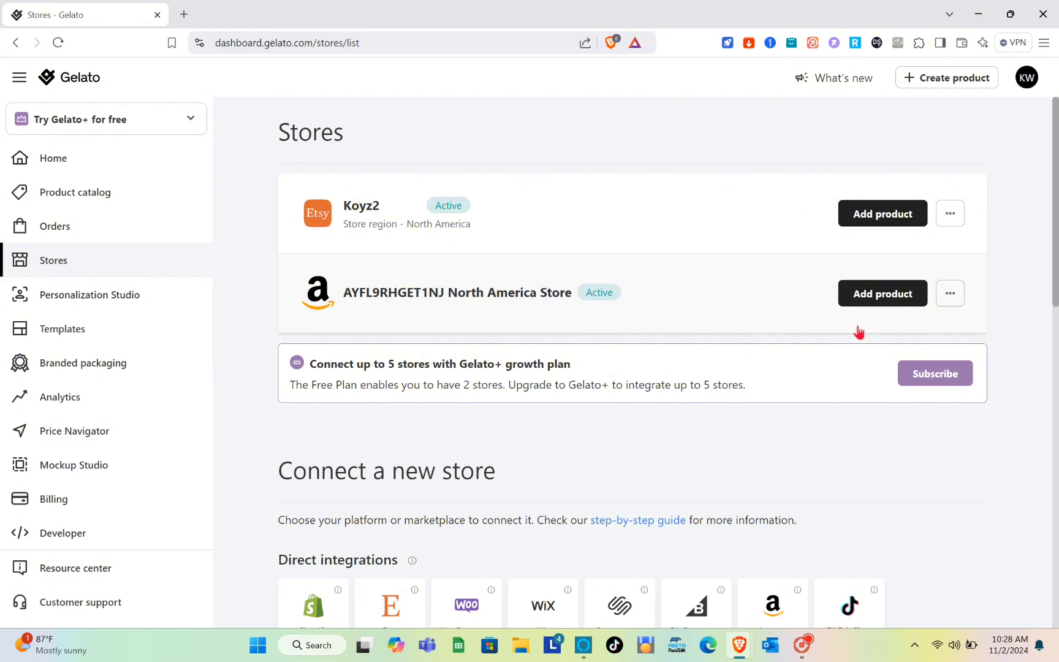
- Start adding a single product to the Amazon store and look through the catalog's category filter options
left_click(880, 305)
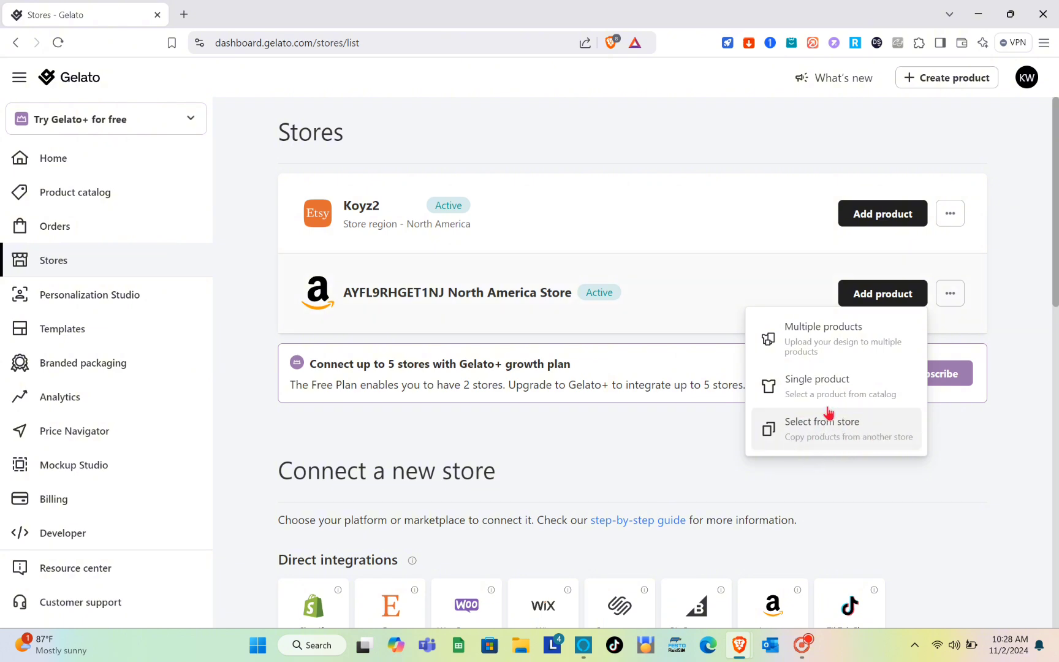
left_click(859, 391)
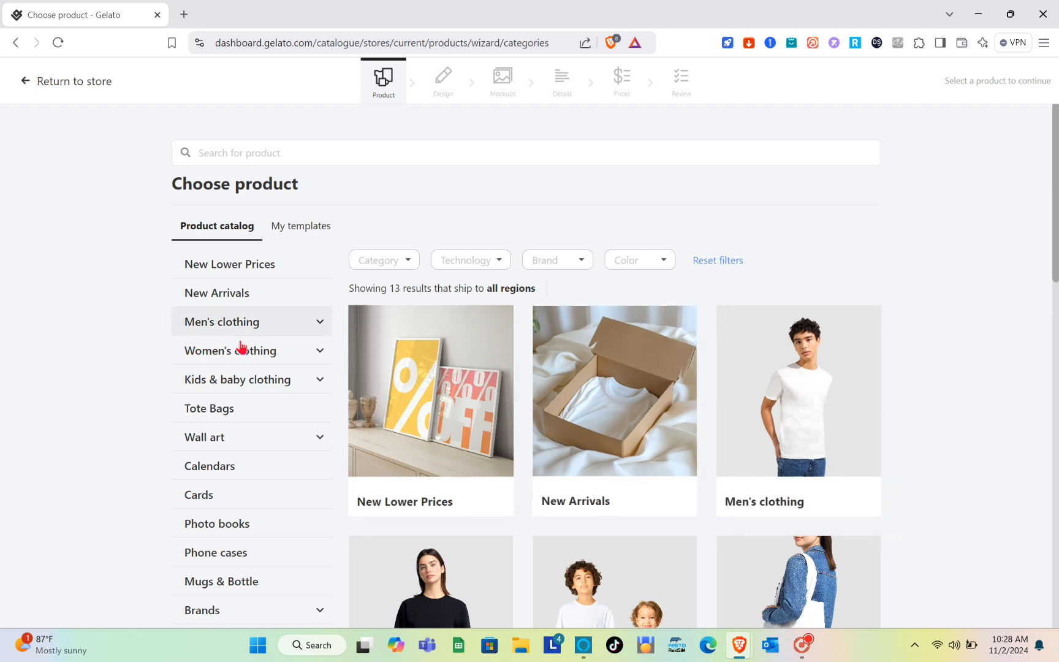
scroll(517, 427, "down", 1)
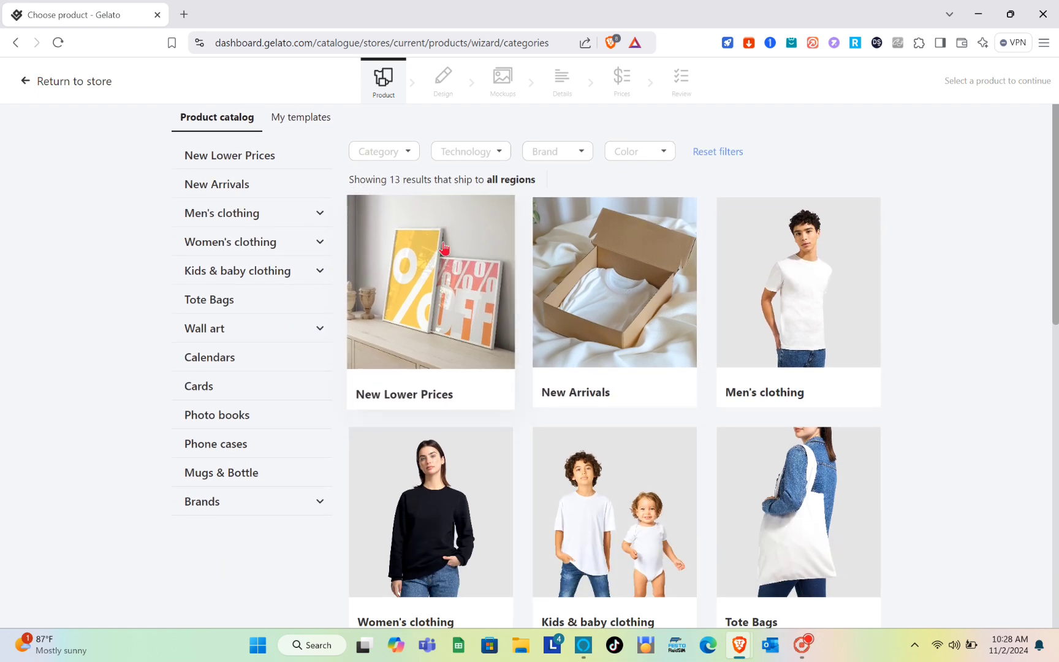
scroll(441, 345, "up", 1)
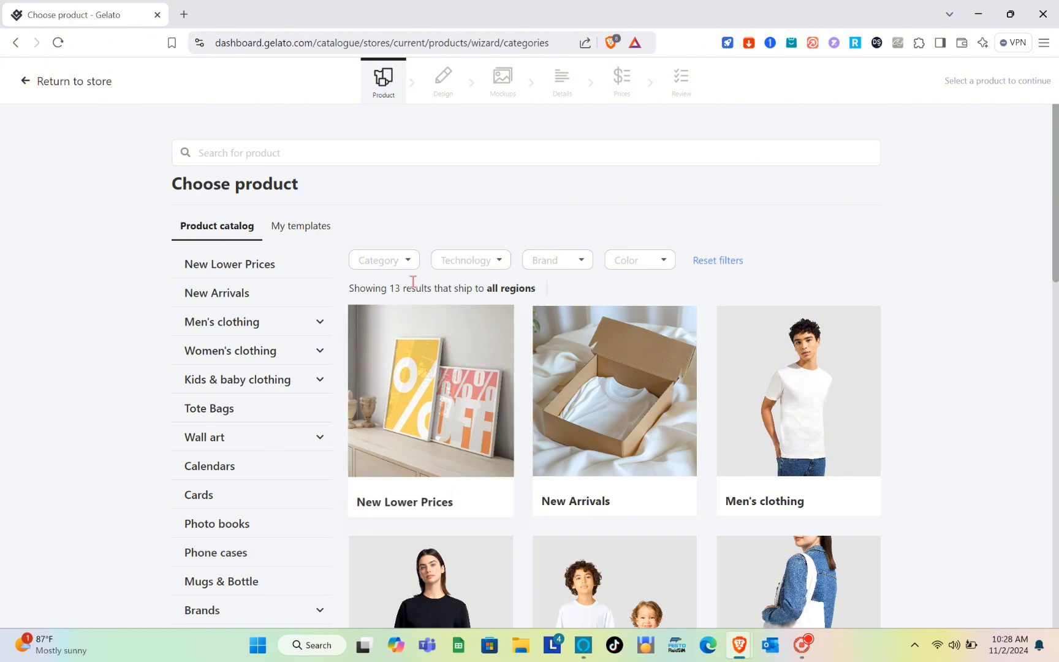
left_click(404, 262)
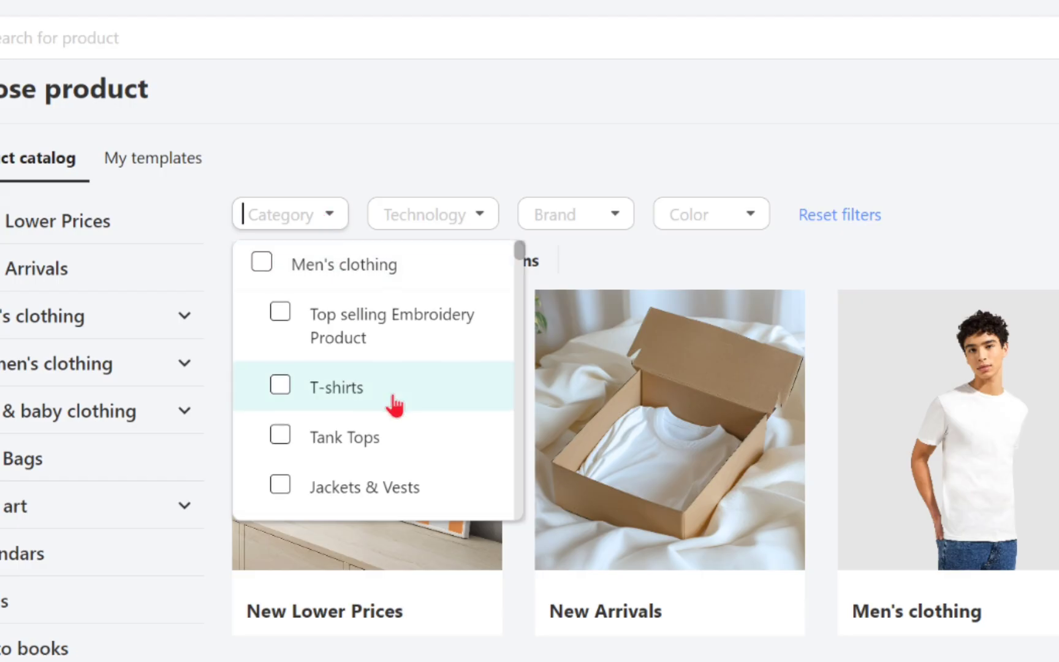
scroll(446, 382, "down", 5)
scroll(446, 375, "up", 3)
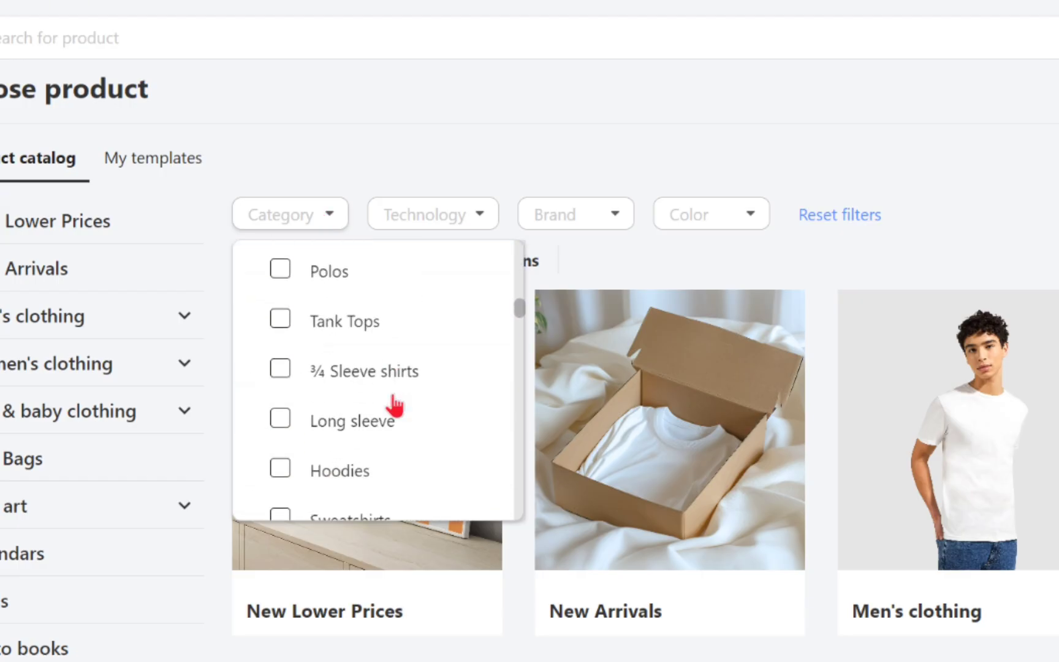
scroll(395, 403, "down", 6)
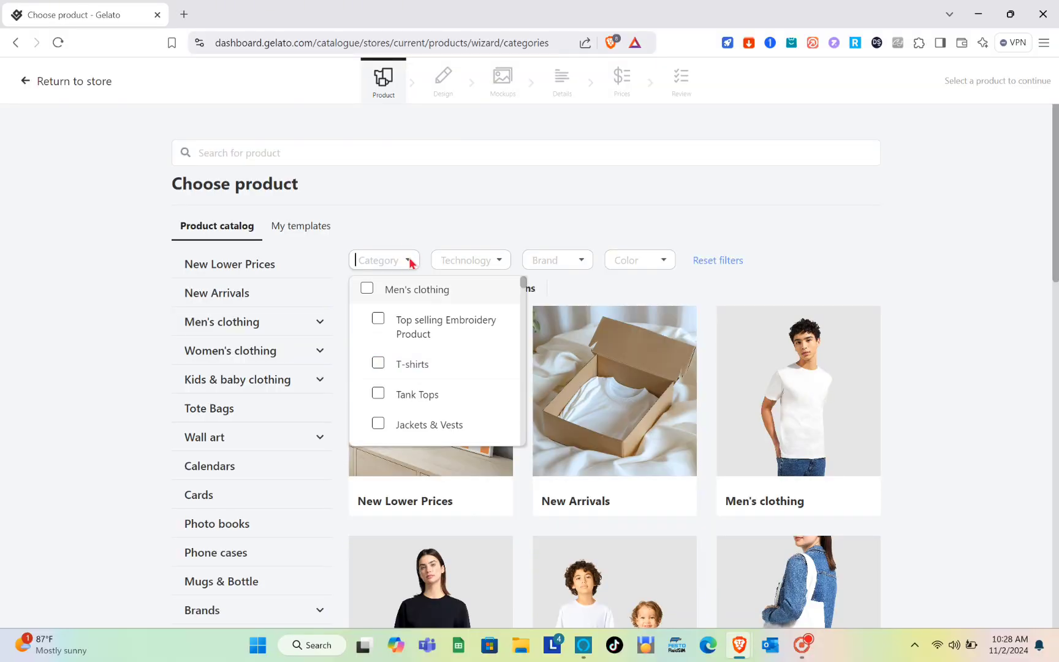
- Browse the men's clothing categories and open Top selling Embroidery Product
left_click(830, 469)
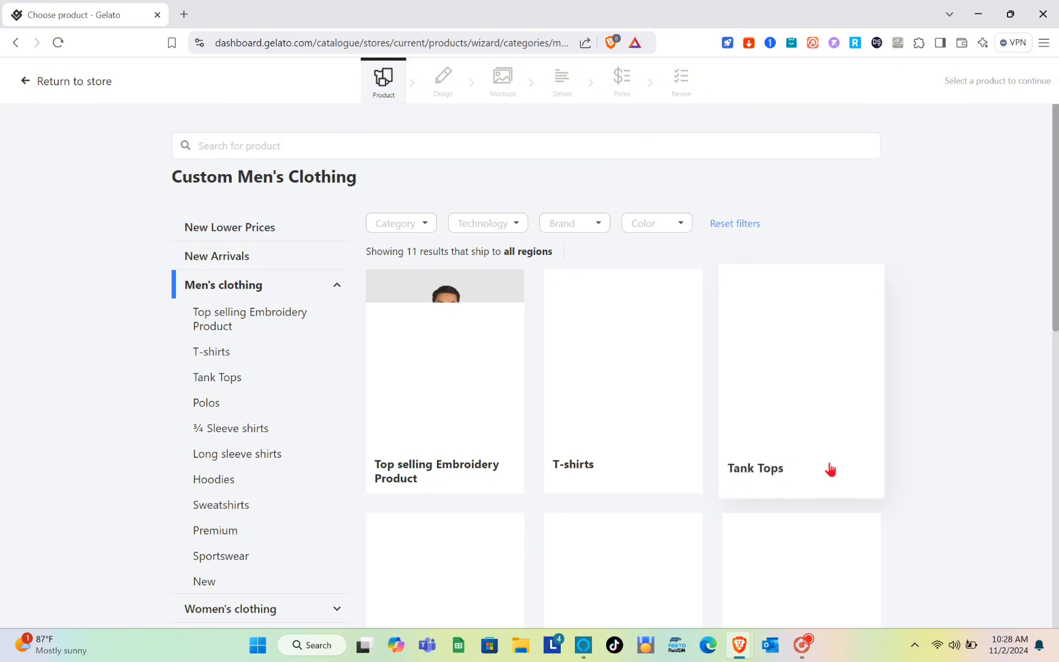
scroll(611, 456, "down", 4)
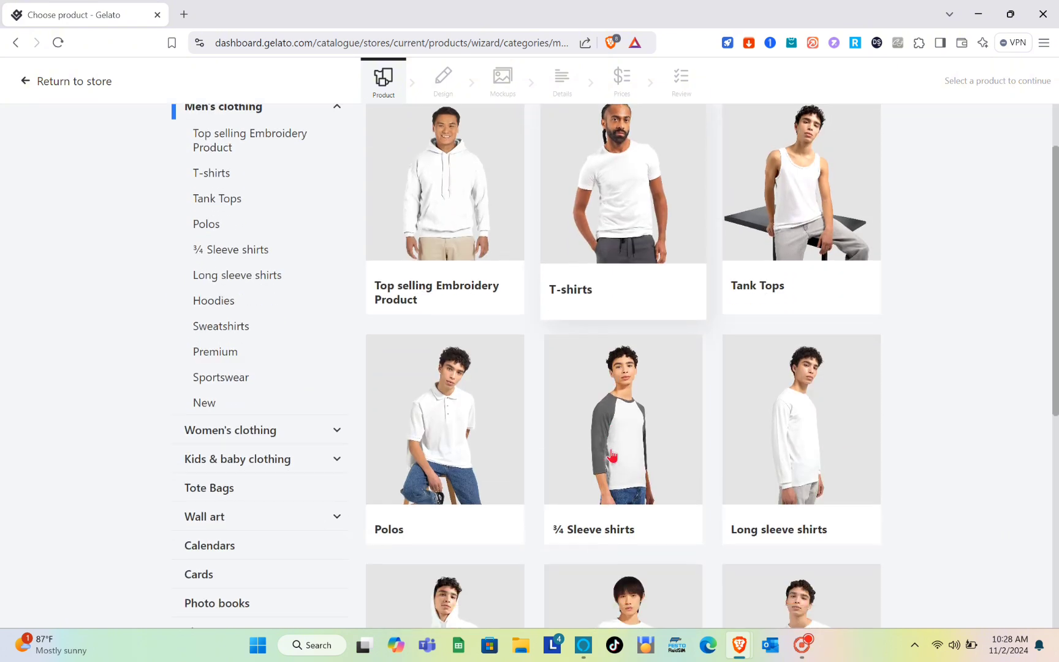
scroll(613, 456, "up", 1)
scroll(614, 456, "down", 2)
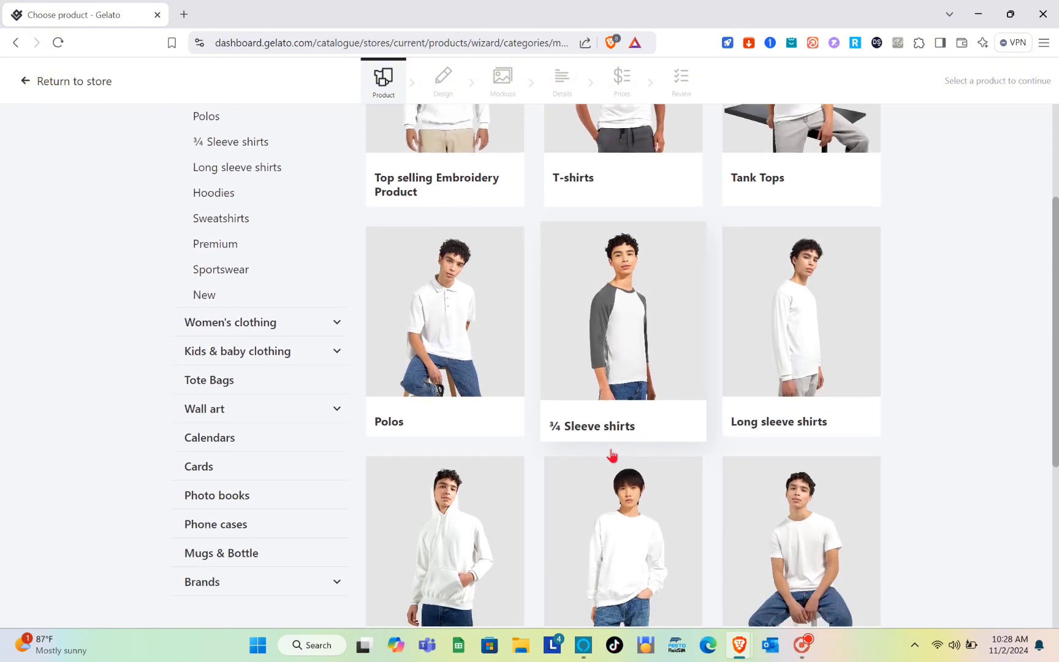
scroll(619, 423, "up", 4)
scroll(581, 501, "down", 2)
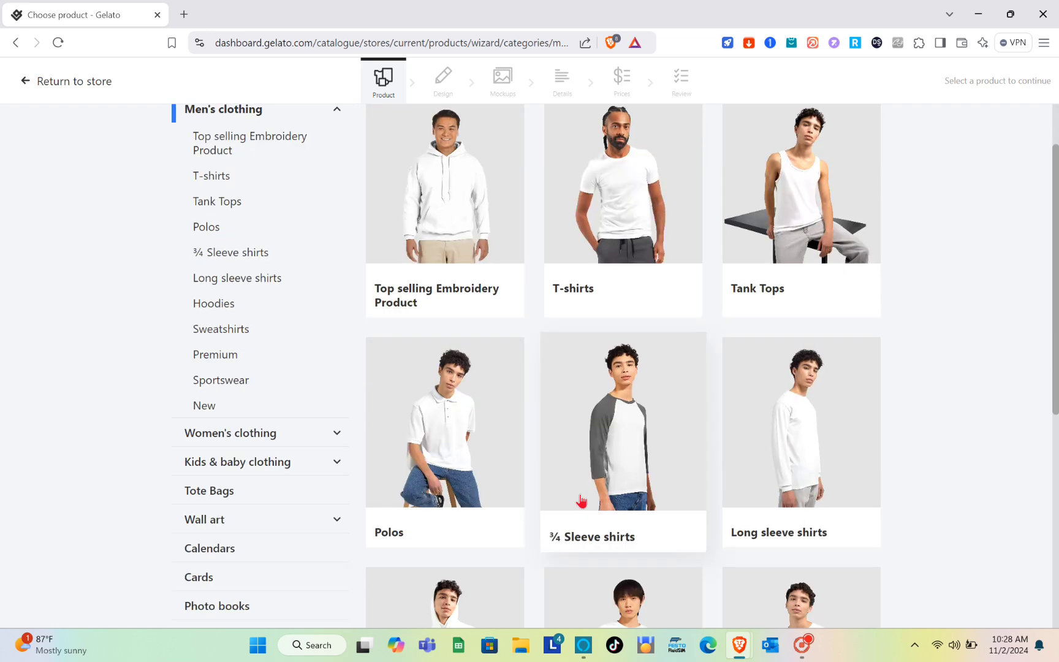
left_click(463, 181)
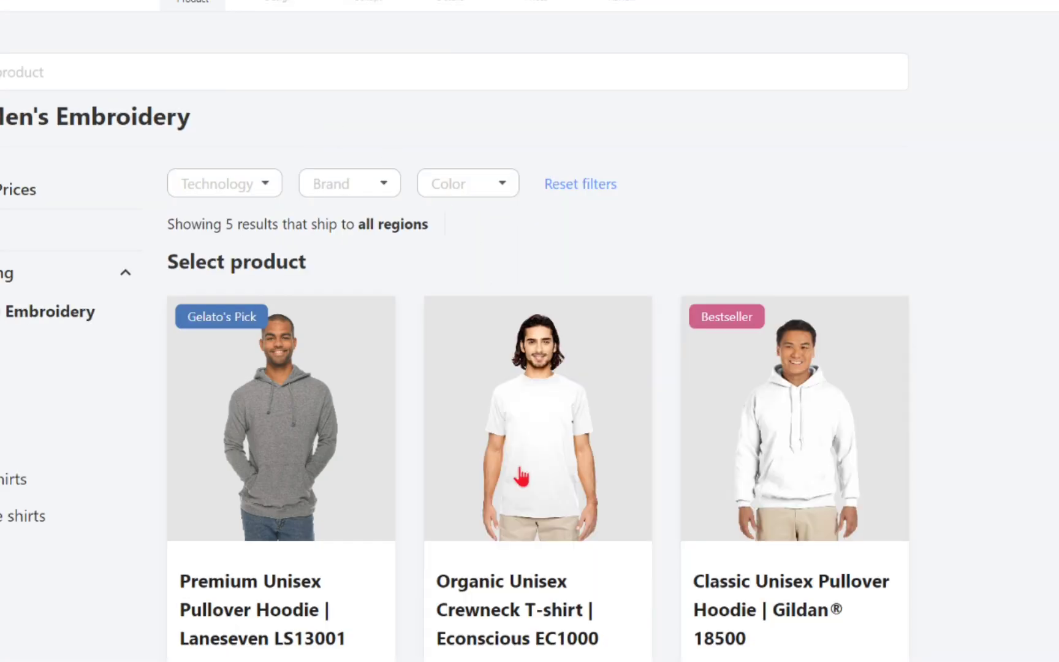
- Compare the embroidery products and choose the Premium Unisex Pullover Hoodie | Laneseven LS13001 for designing
scroll(530, 540, "down", 3)
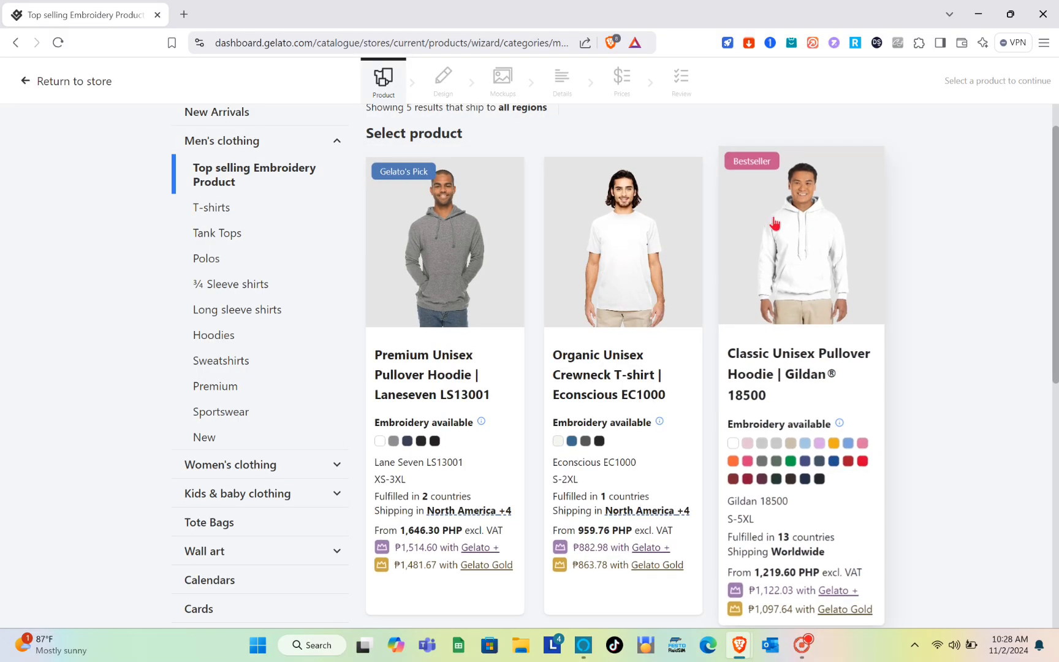
scroll(775, 226, "down", 3)
scroll(395, 504, "down", 1)
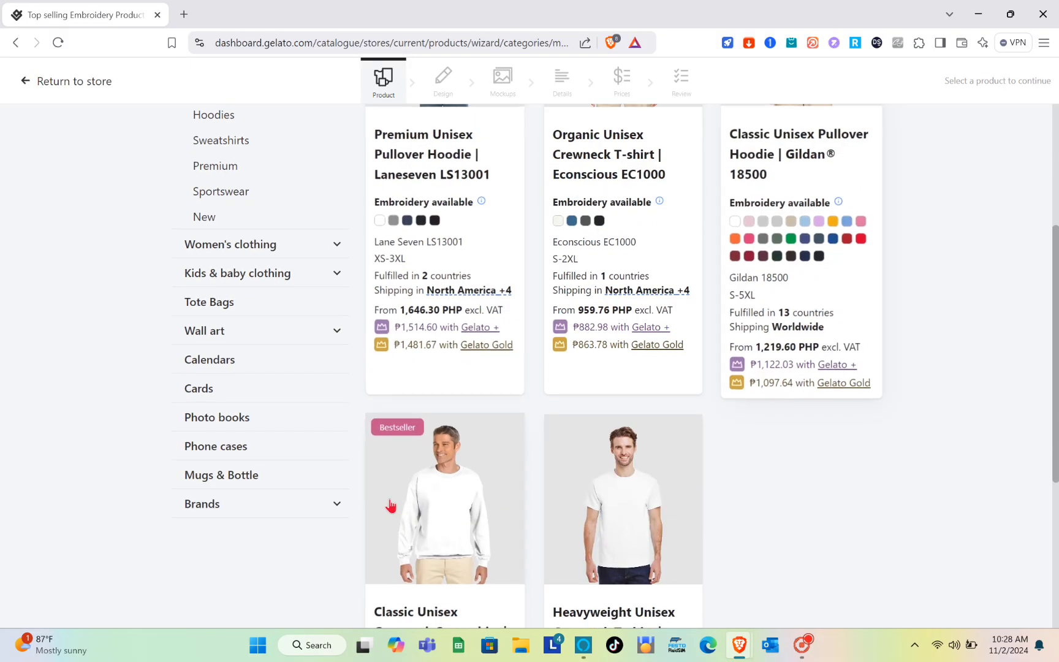
scroll(423, 466, "up", 6)
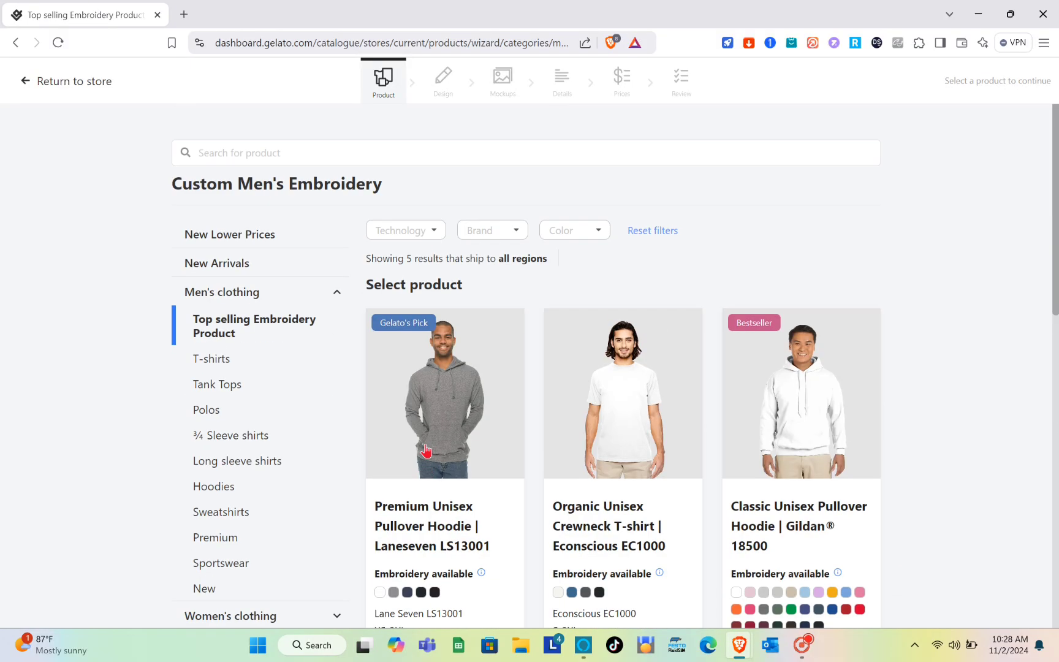
left_click(466, 371)
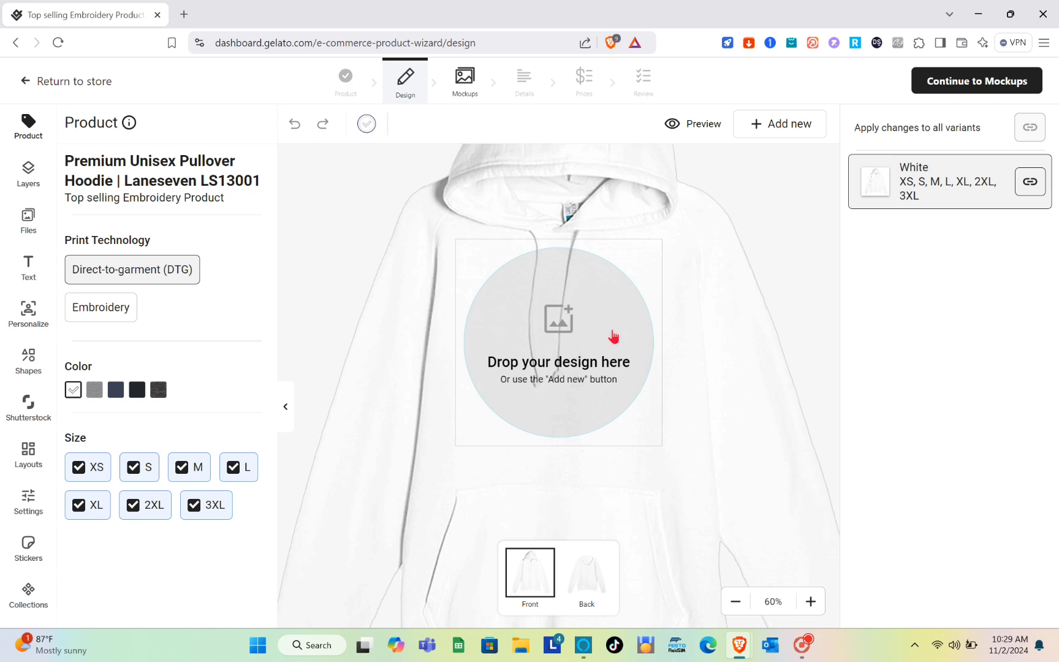
- View the sources available for uploading a design file to the hoodie front
left_click(572, 330)
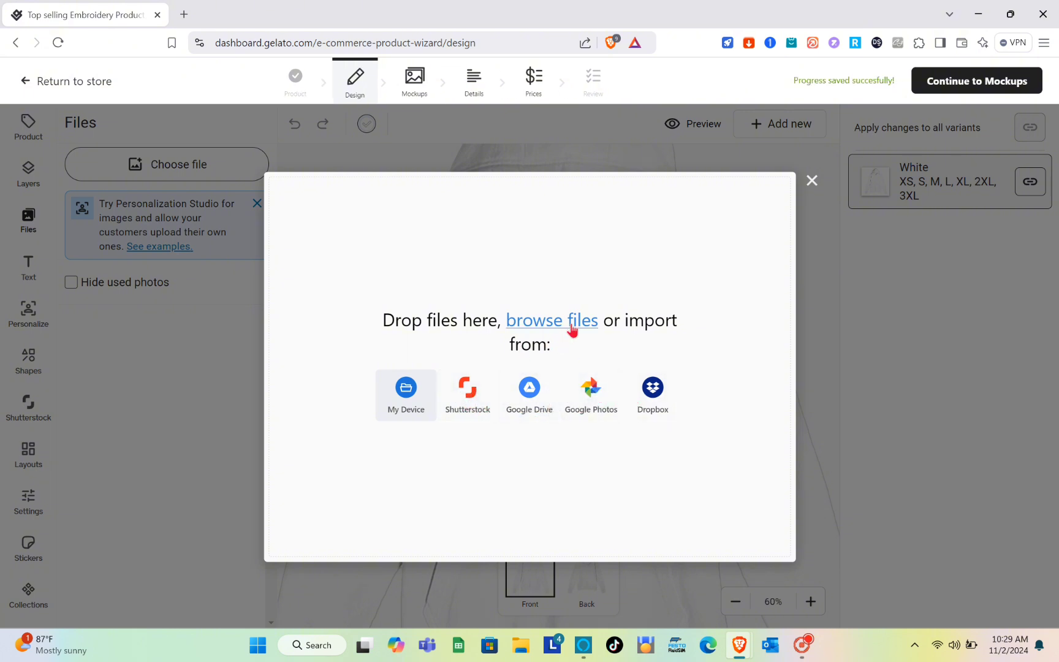
left_click(813, 181)
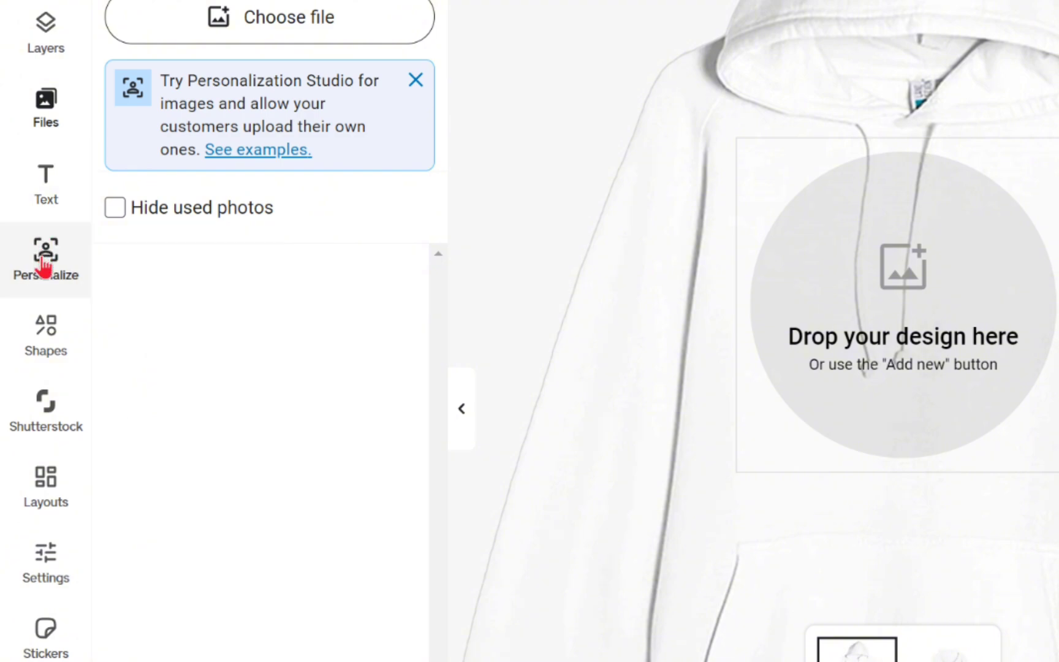
- Add the text "AMAZON" to the hoodie front and allow customers to personalize it
left_click(44, 184)
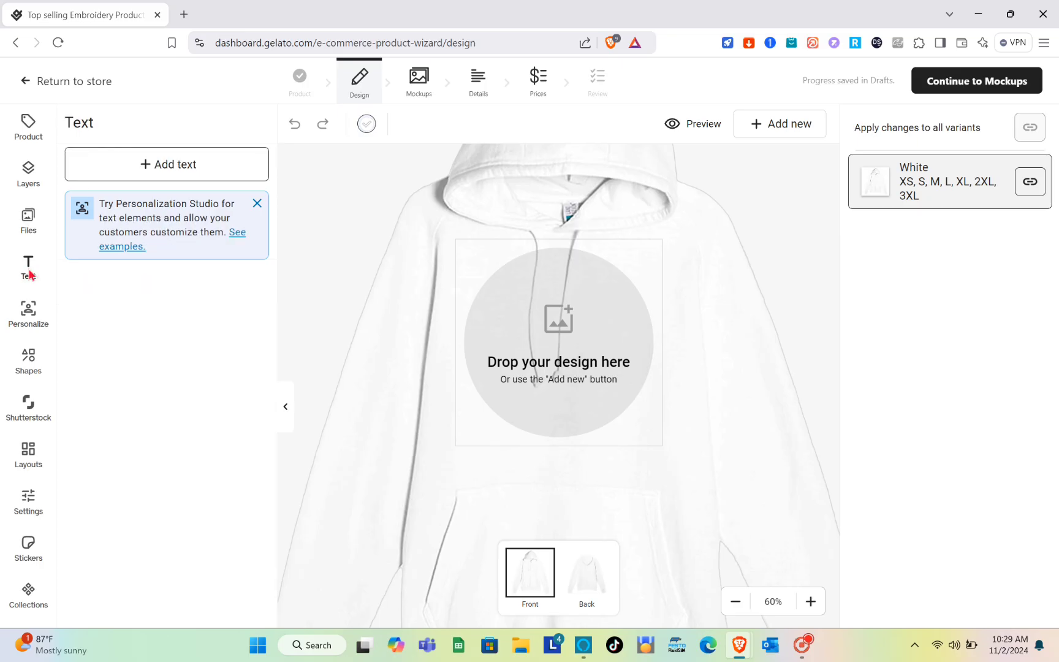
left_click(155, 178)
type("AMAZON")
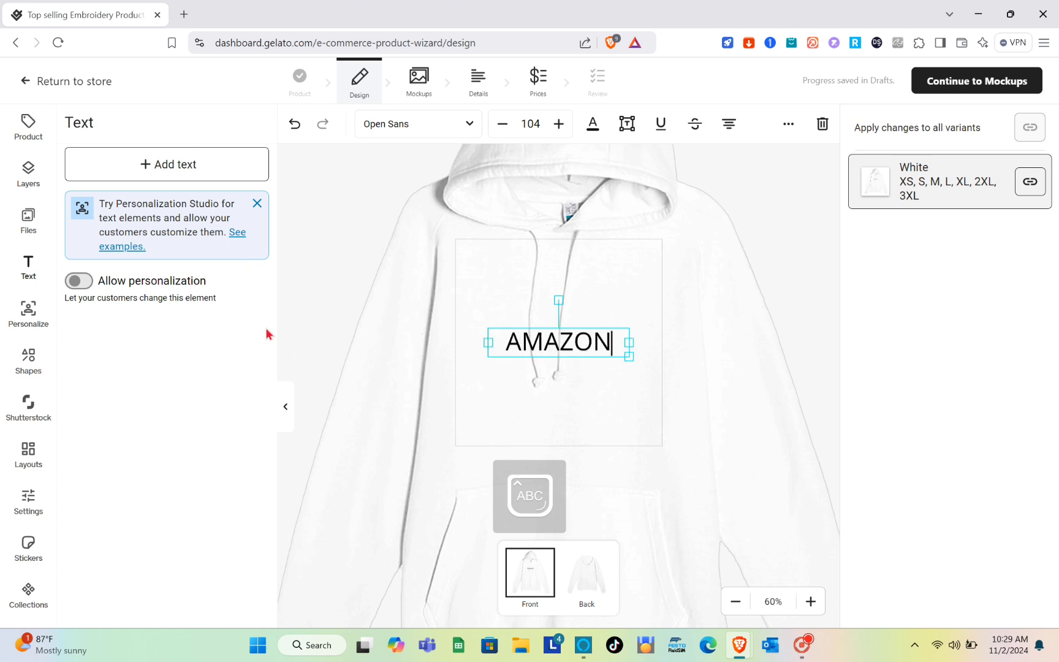
left_click(83, 287)
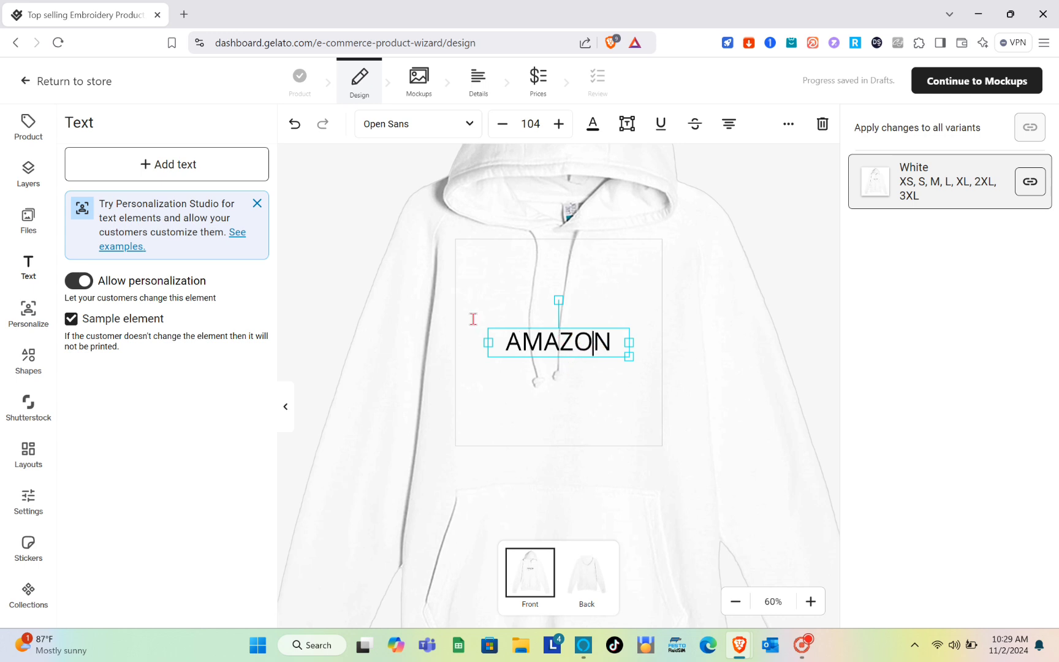
- Set the font of the AMAZON text to DTLArgoT Italic
left_click(581, 350)
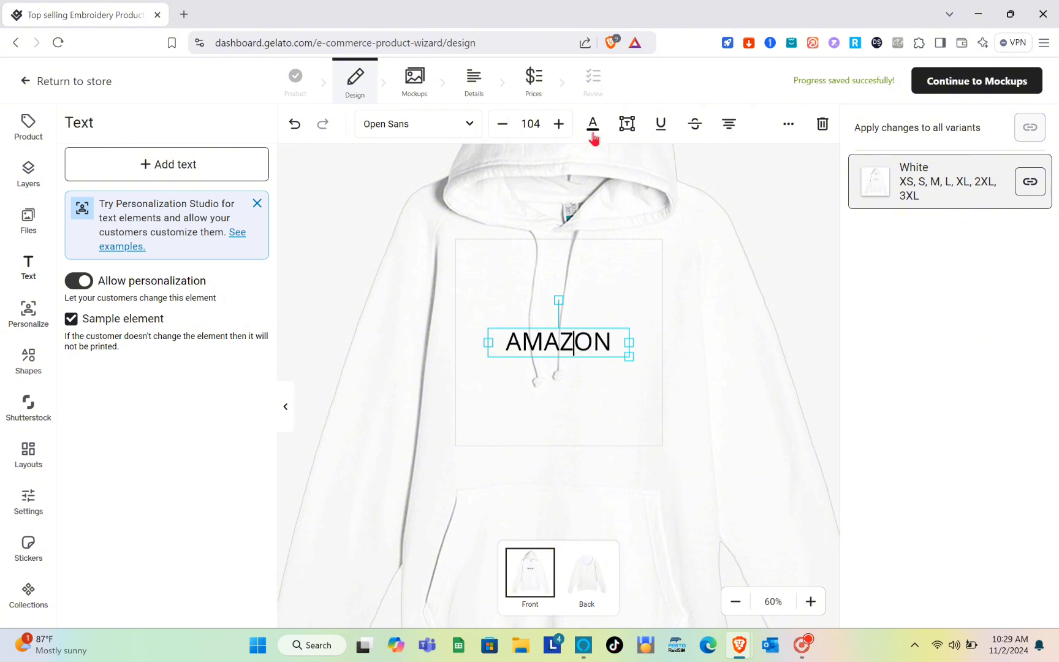
left_click(407, 129)
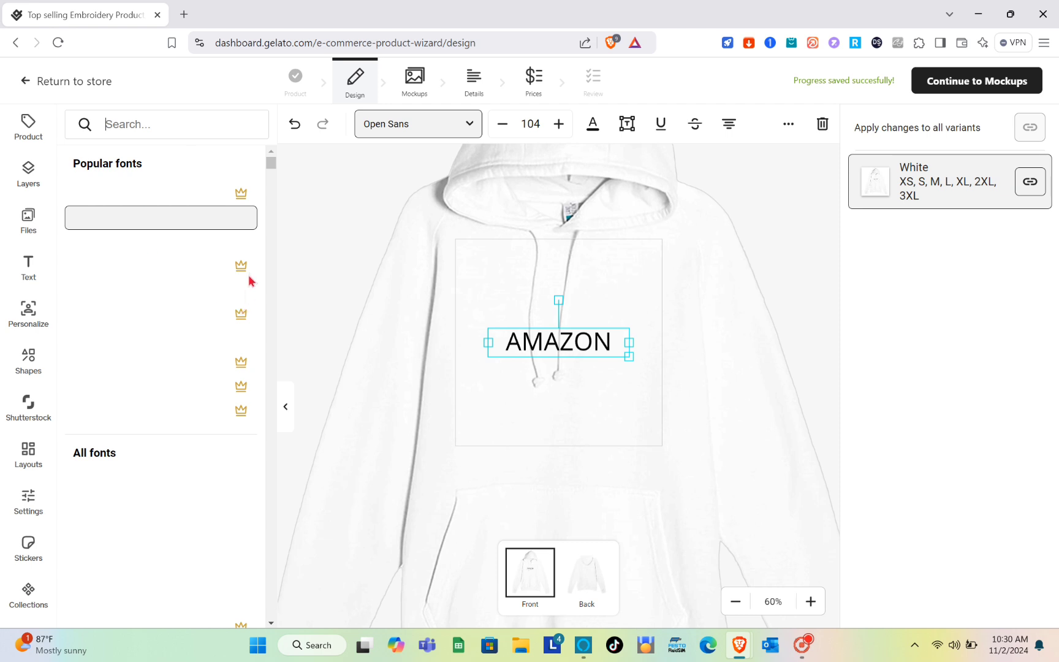
scroll(135, 359, "down", 2)
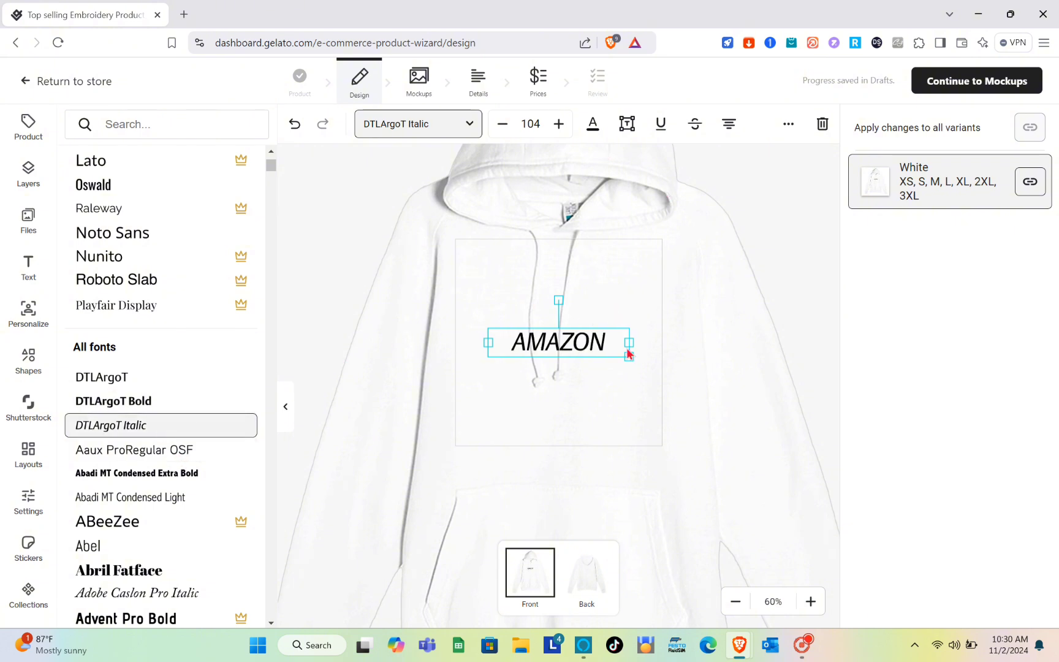
- Try orange shades on the AMAZON text and settle on the brown-orange palette colour #A96224
left_click(593, 129)
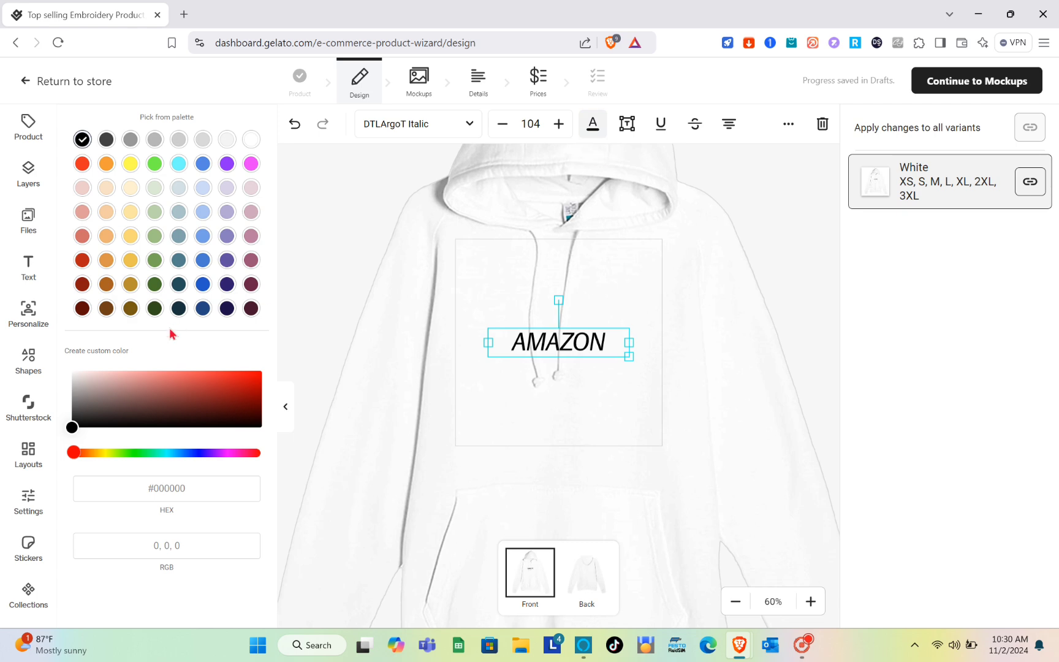
left_click(102, 262)
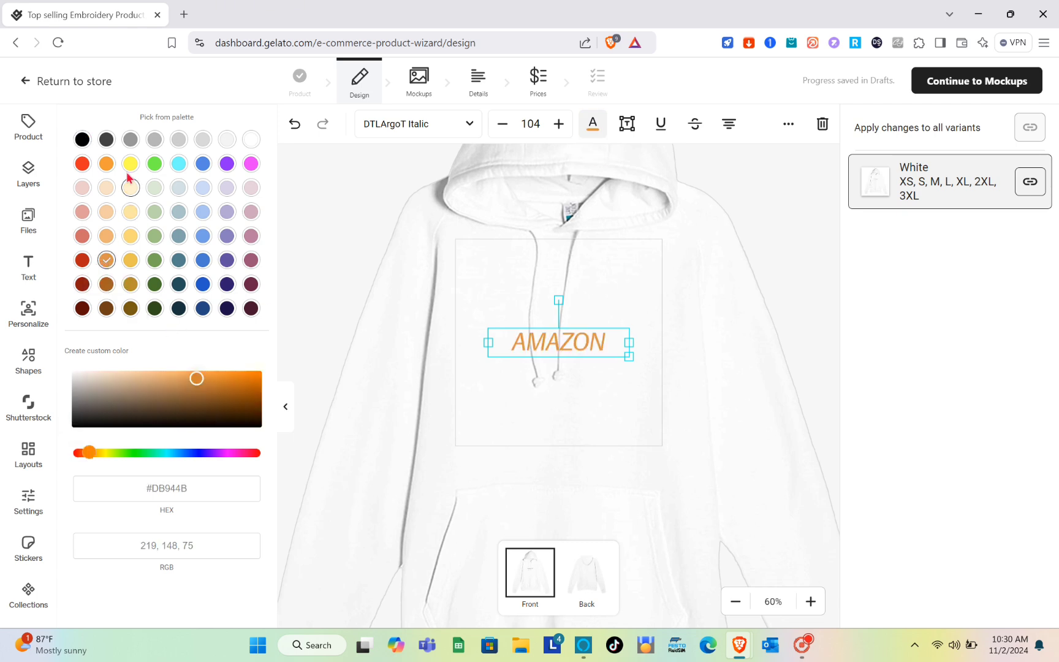
left_click(106, 163)
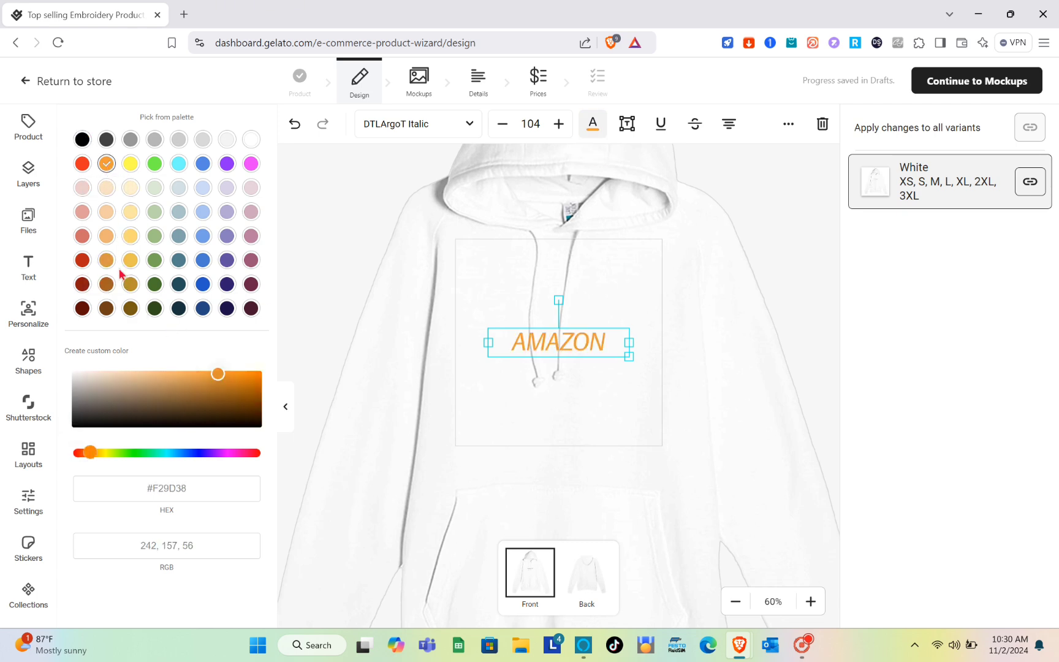
left_click(107, 286)
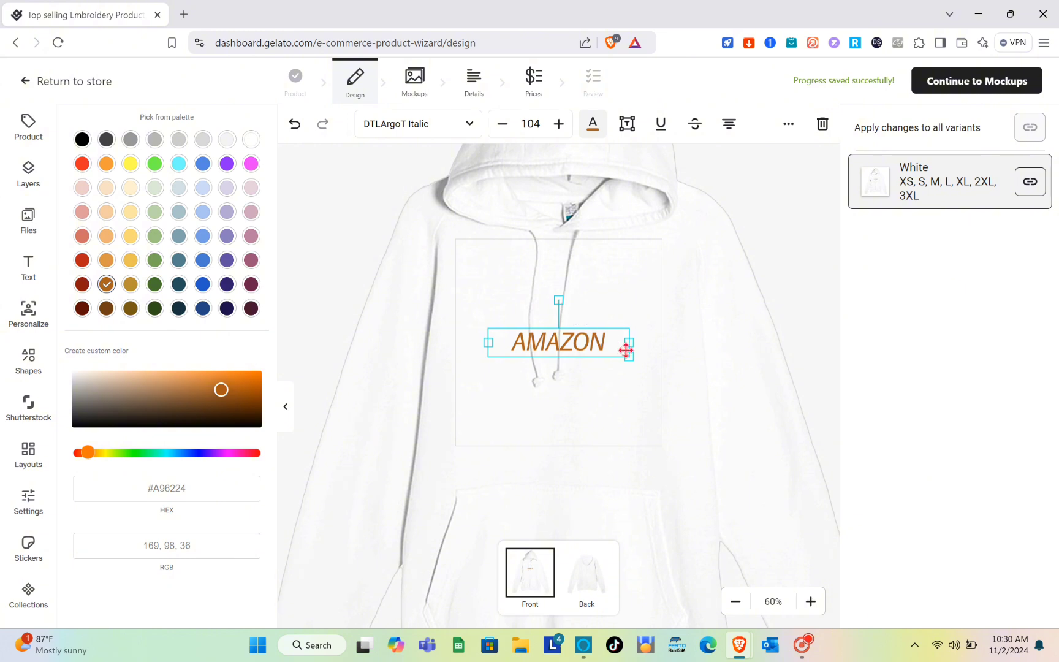
- Enlarge the AMAZON text to size 140, move it slightly up and left within the print area, and check the hoodie's back side
left_click_drag(644, 361, 678, 375)
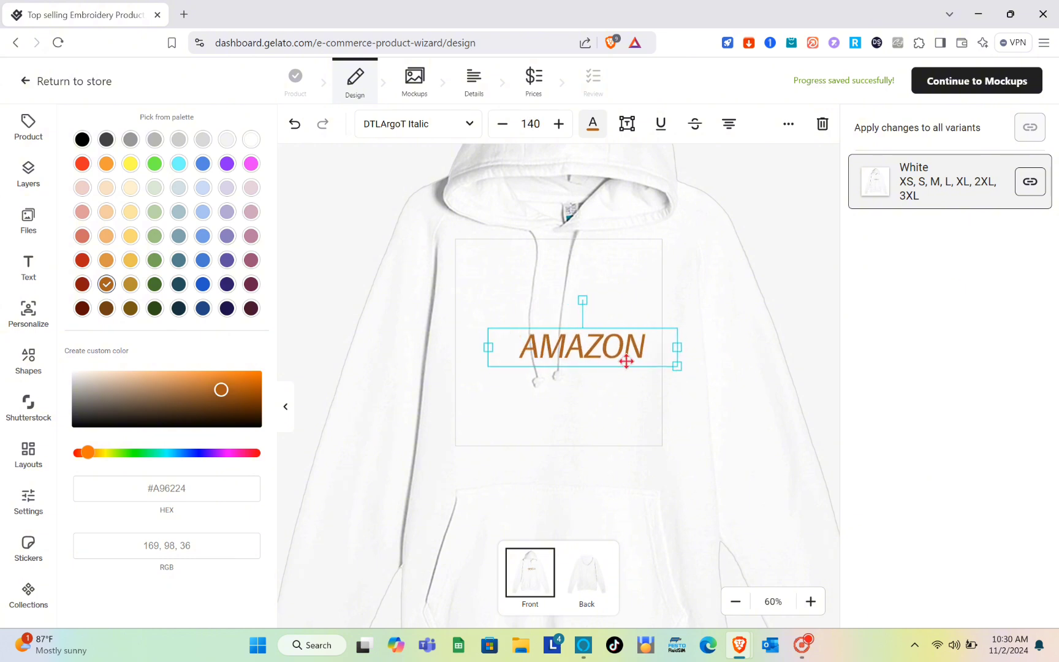
left_click_drag(613, 347, 586, 333)
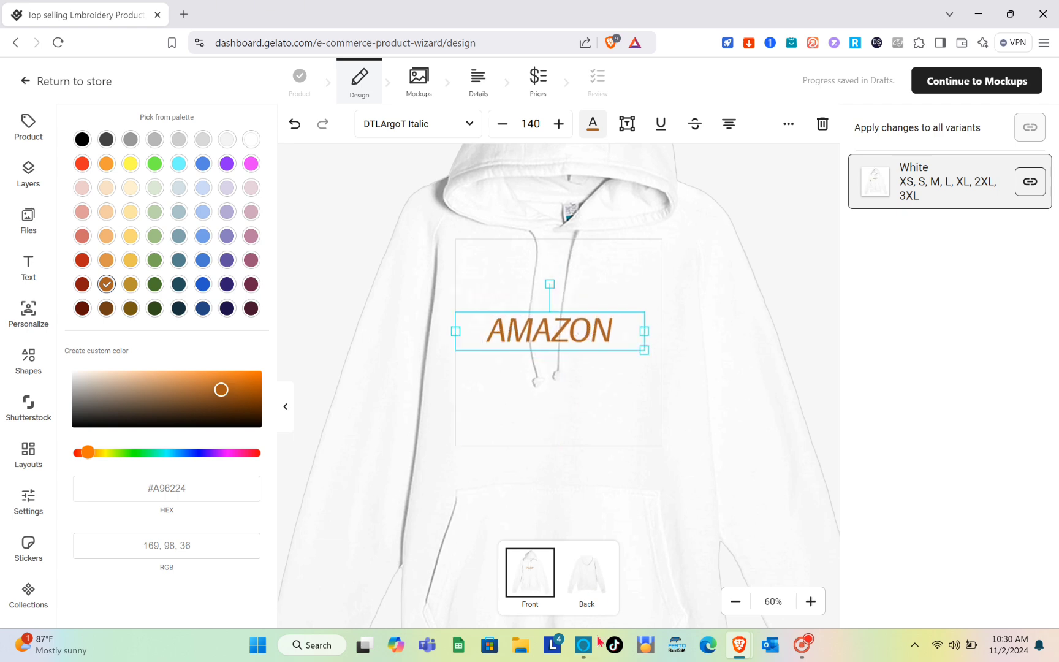
left_click(587, 597)
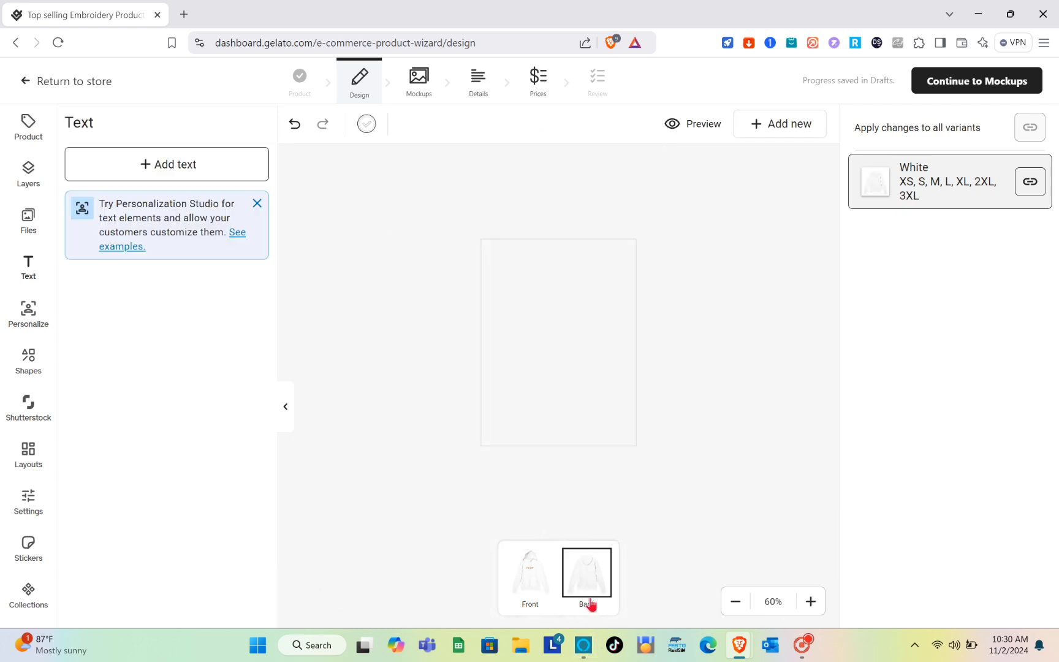
left_click(531, 576)
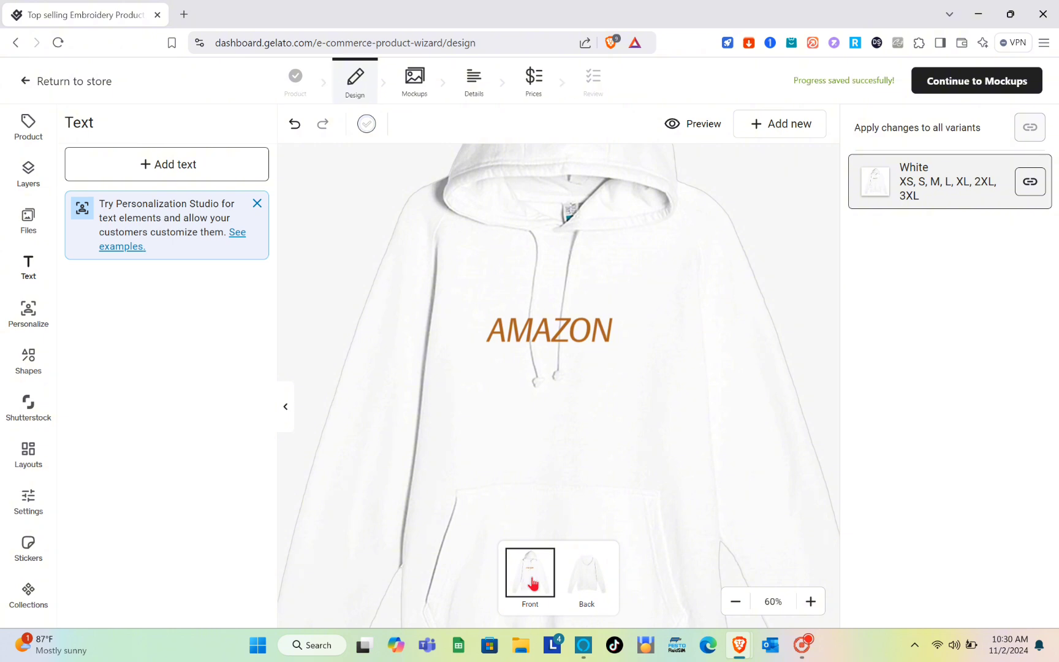
- Try to open the Mockups, Details and Prices stages of the product, dismissing the Personalization Studio trial offer each time
left_click(425, 86)
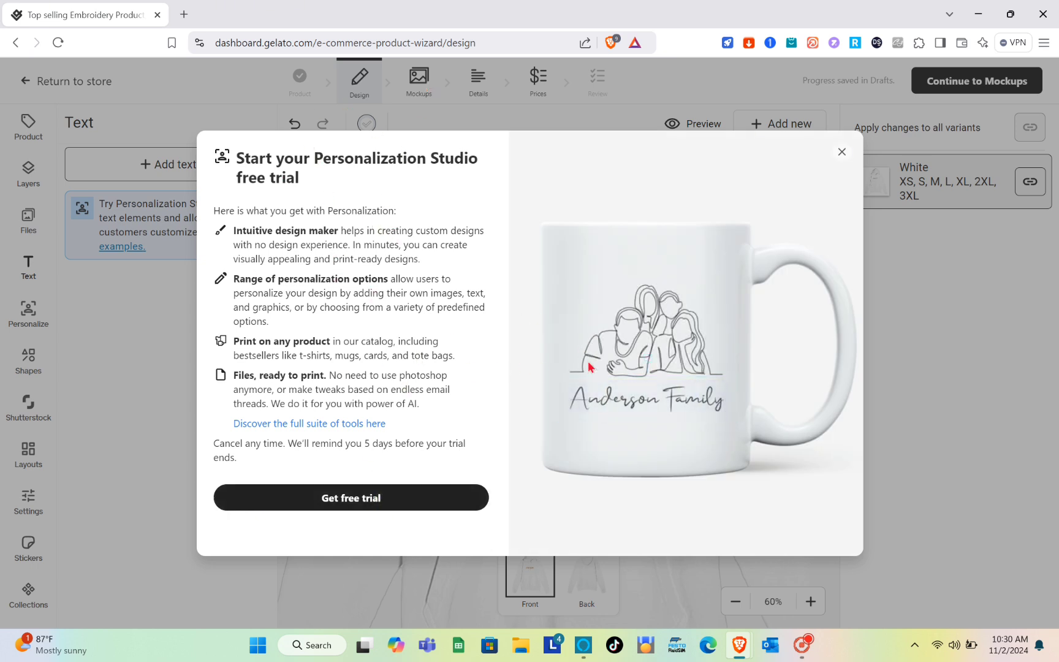
left_click(841, 151)
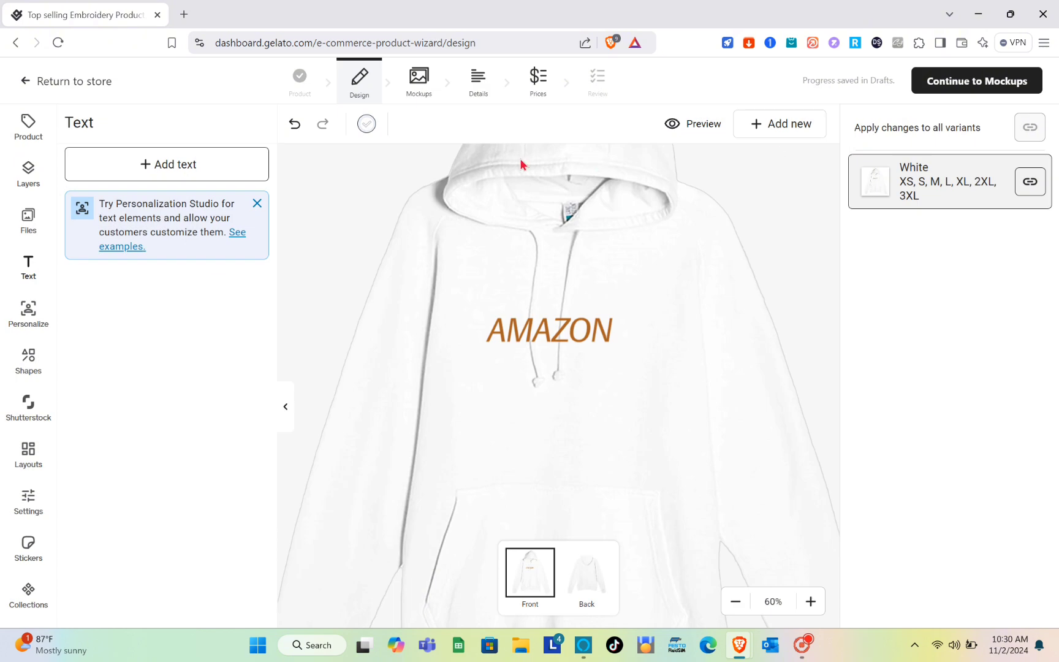
left_click(488, 92)
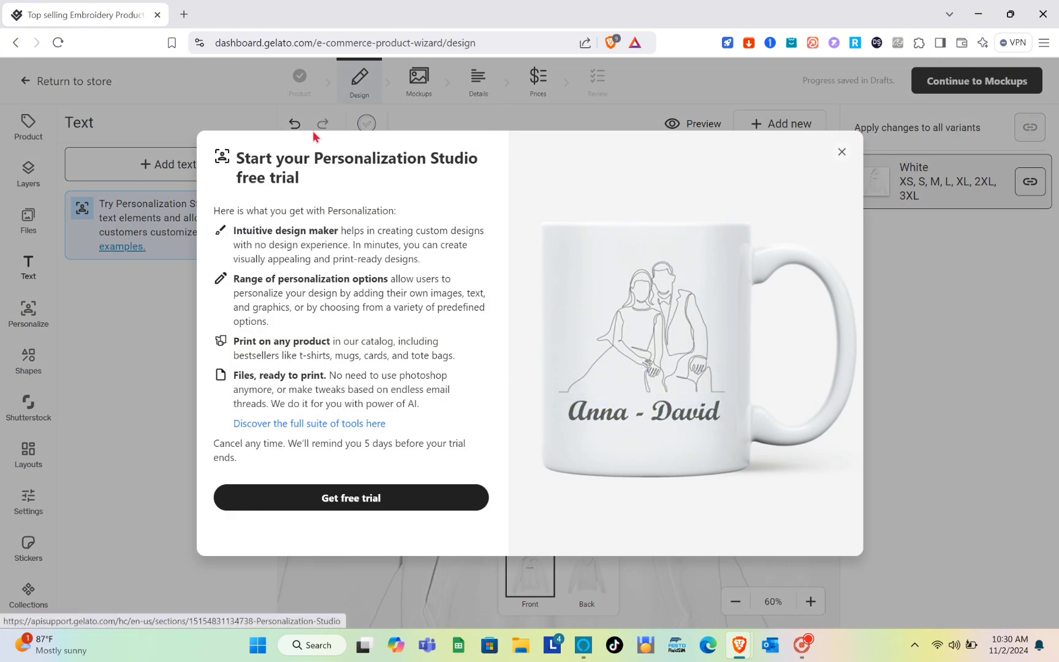
left_click(841, 152)
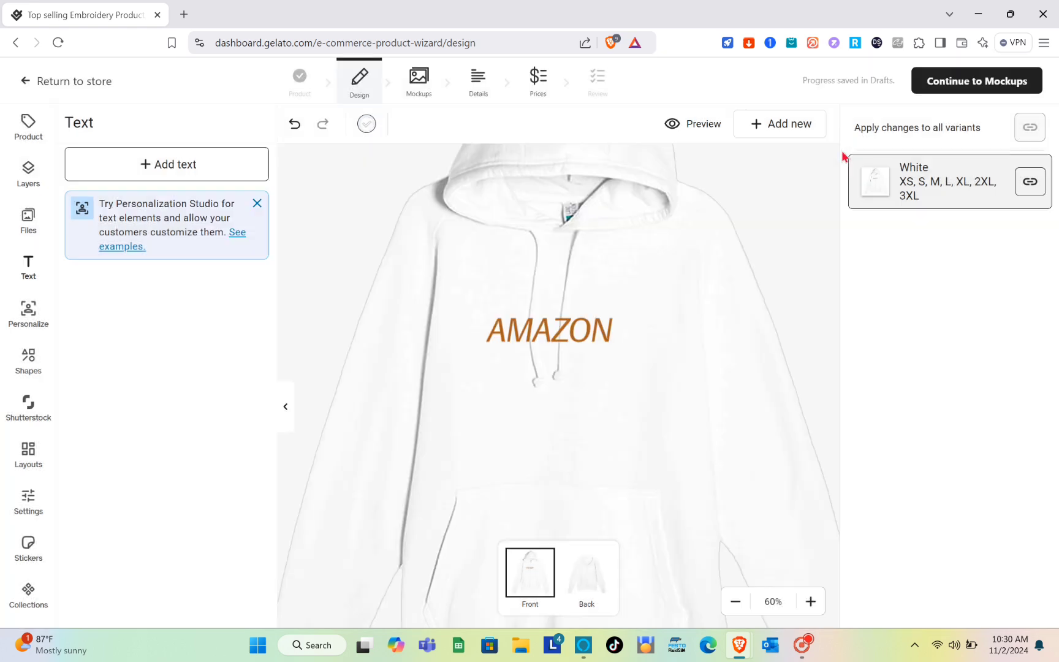
left_click(558, 93)
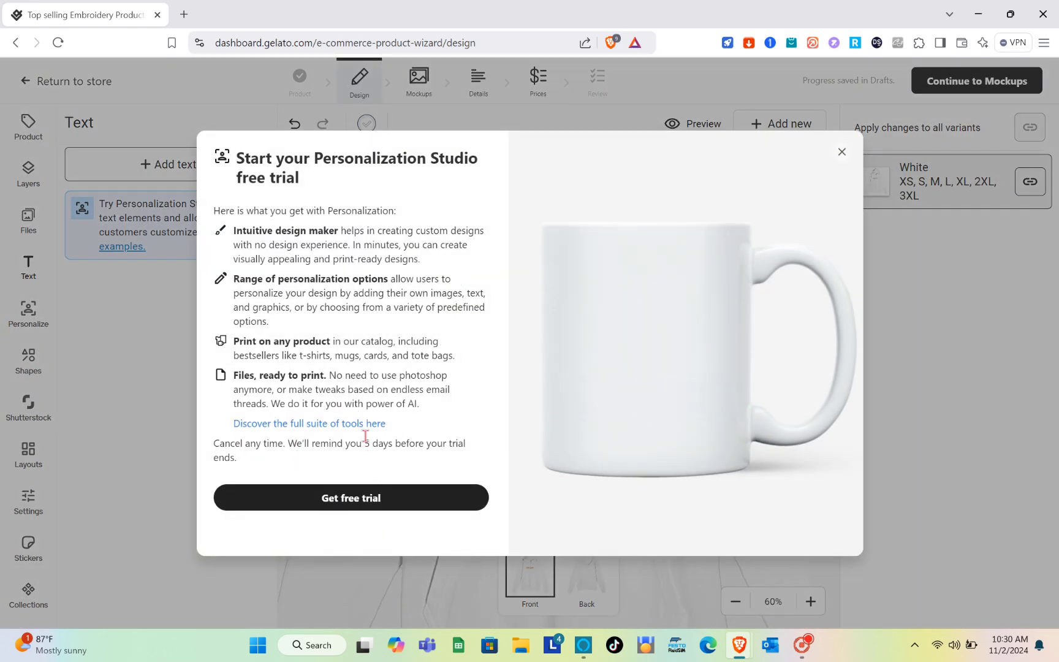
left_click(841, 153)
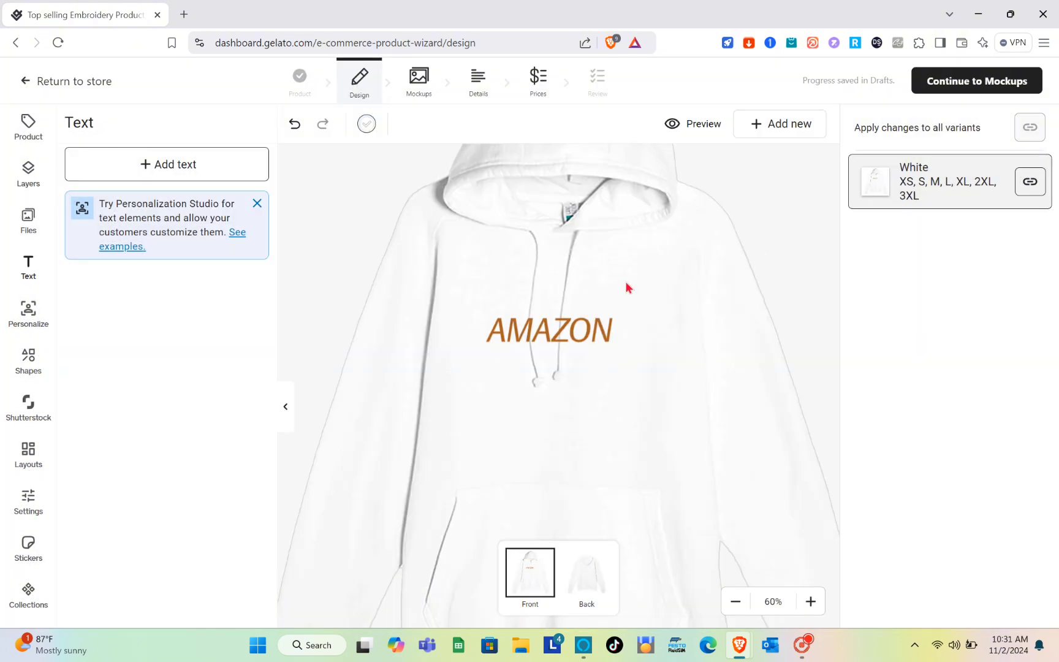
- Preview the white hoodie with the AMAZON text on the front
left_click(687, 130)
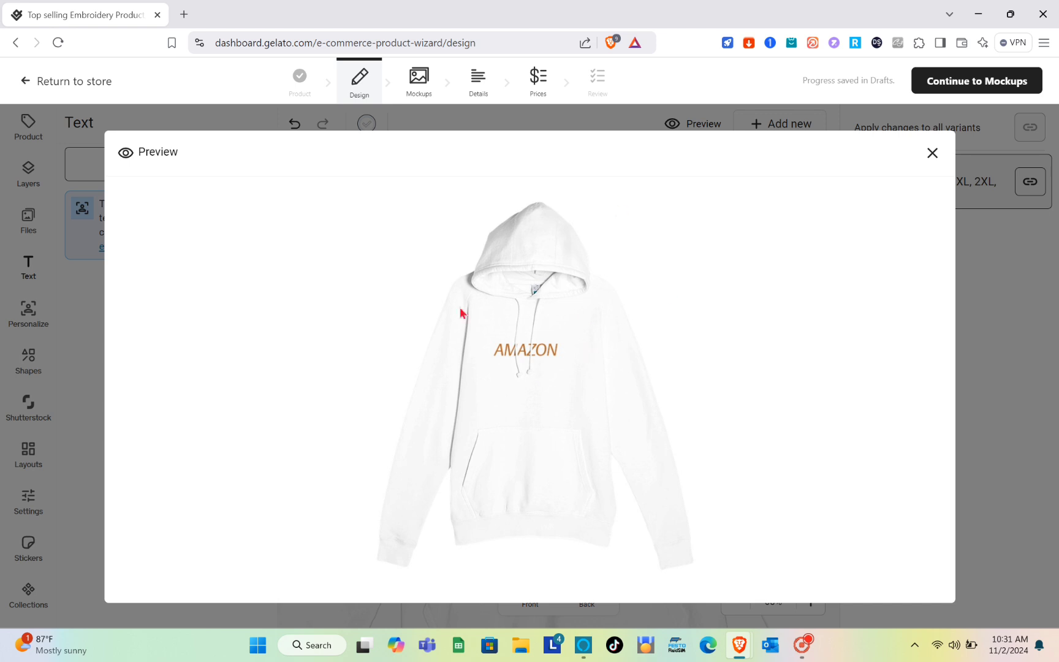
left_click(930, 152)
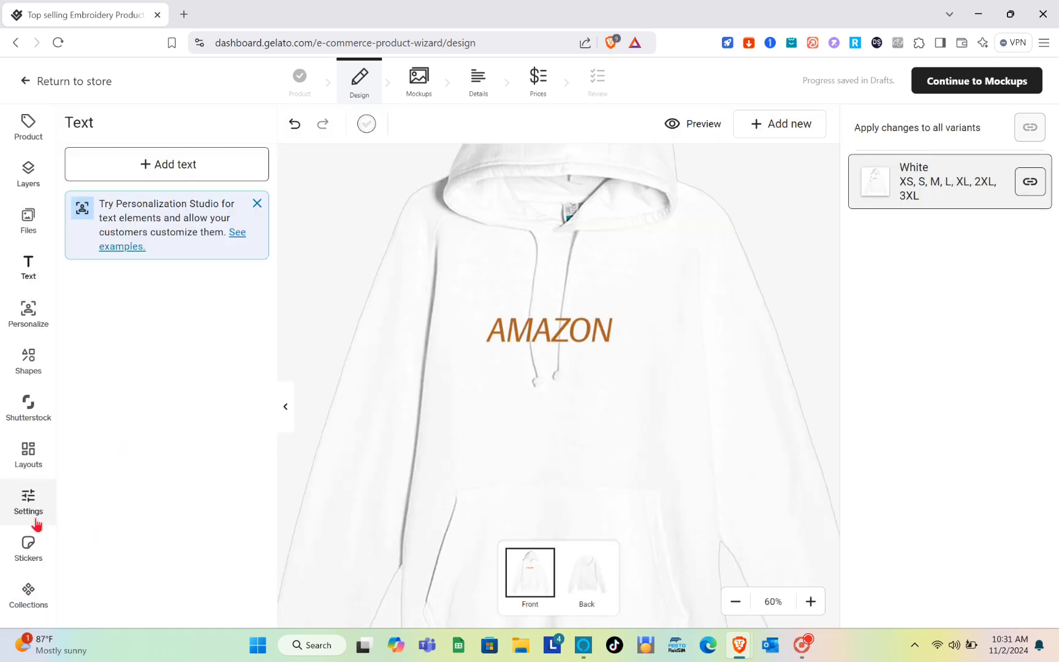
- Look through the sticker graphics and the Collections feature without adding anything to the design
left_click(28, 551)
scroll(163, 434, "down", 1)
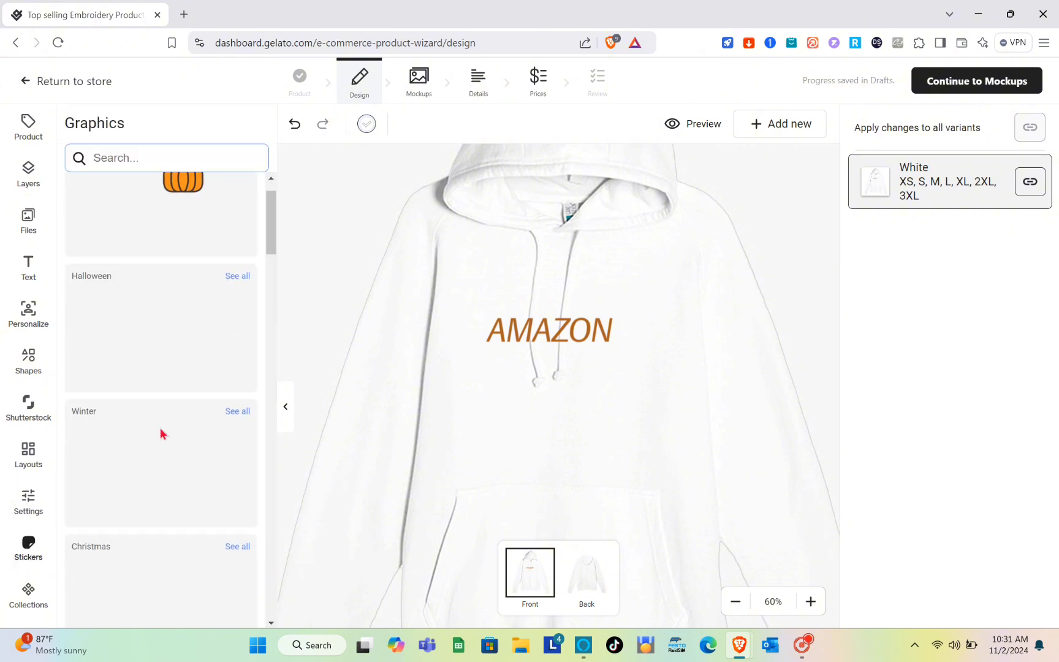
scroll(163, 434, "up", 1)
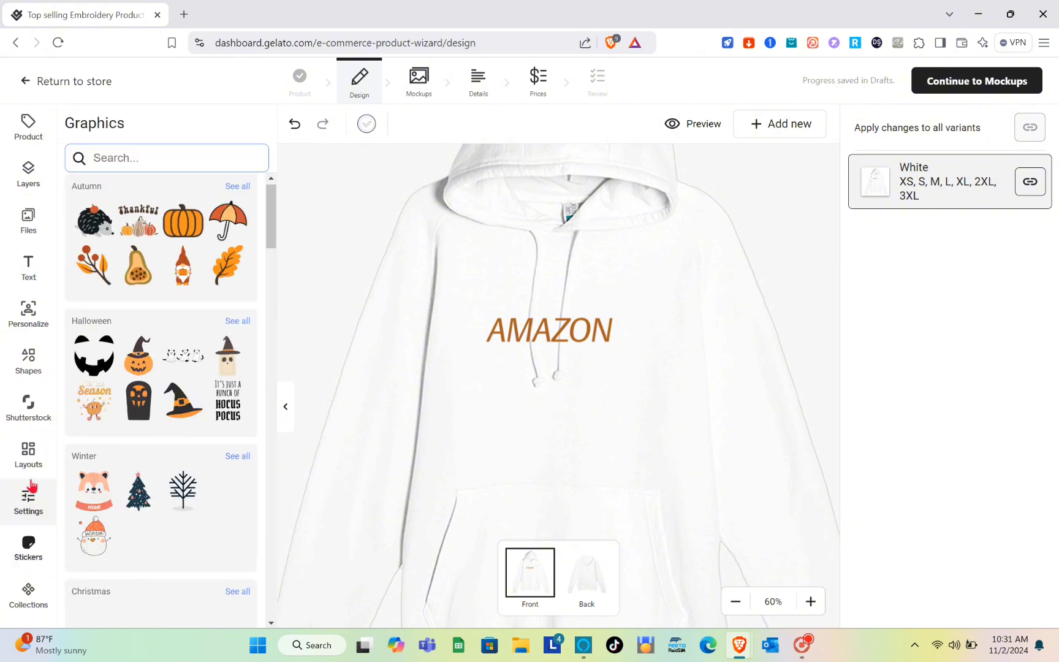
left_click(38, 604)
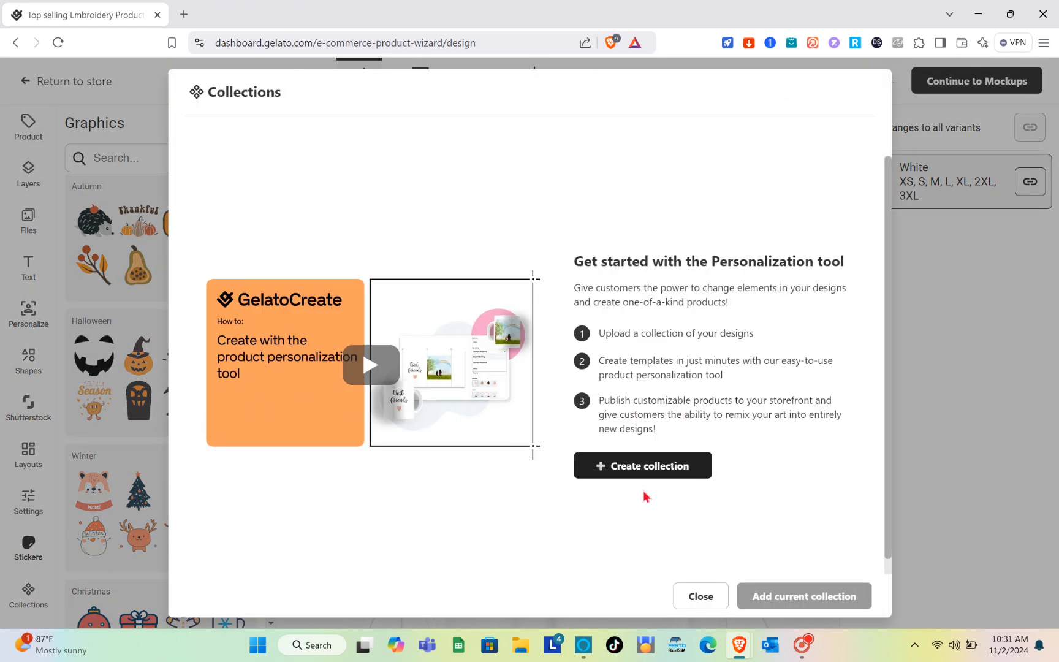
left_click(701, 596)
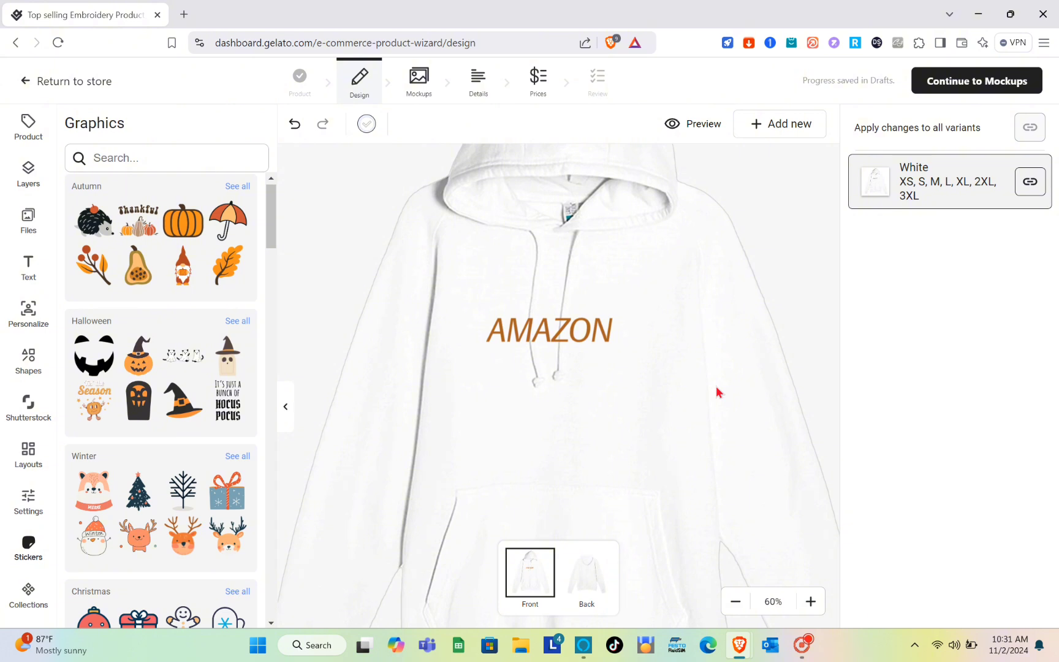
- Try to continue to mockups, dismiss the trial offer, and return to the store with the hoodie saved as a draft
left_click(948, 89)
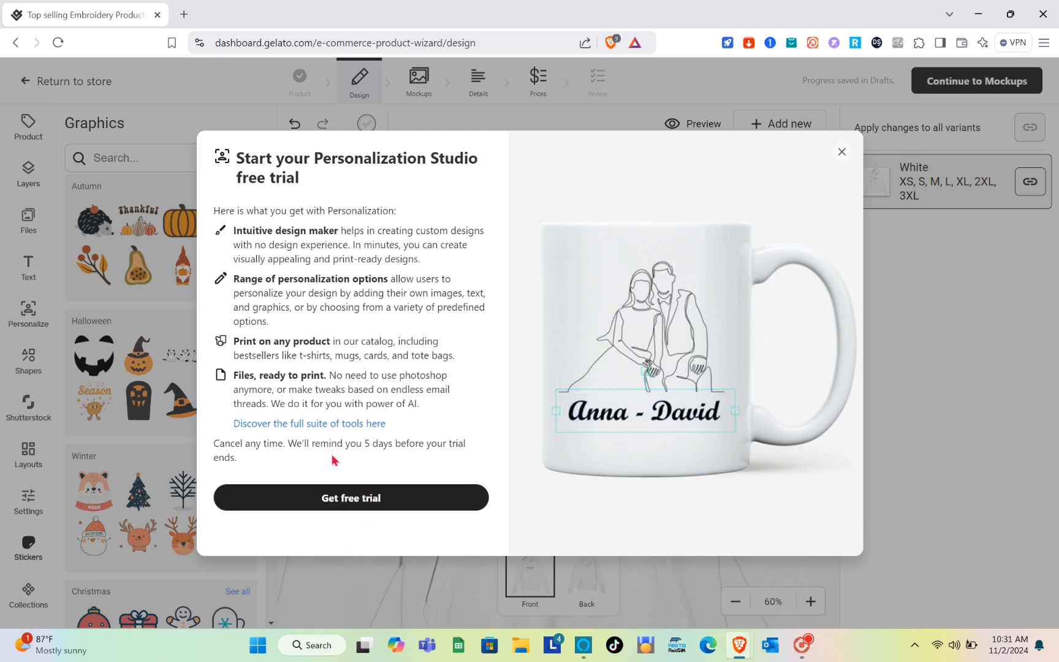
left_click(840, 151)
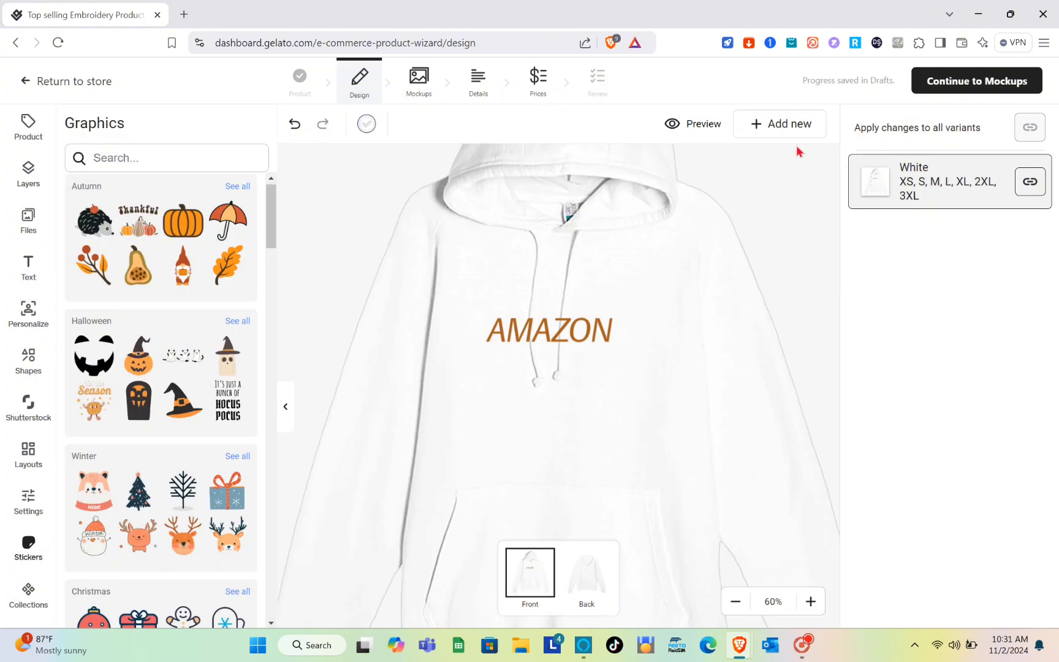
left_click(32, 88)
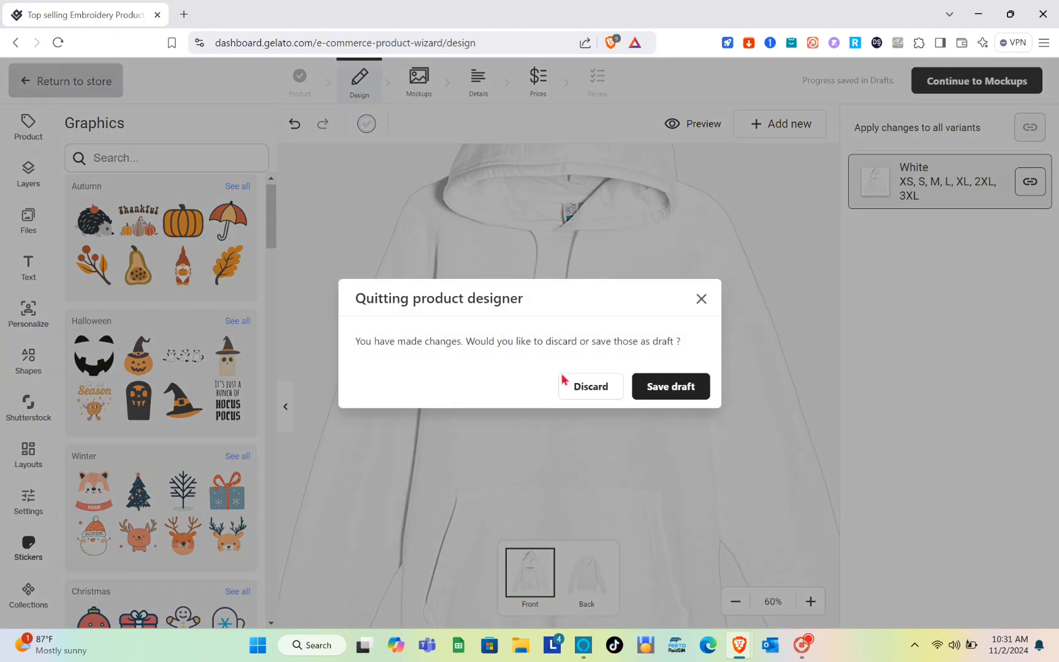
left_click(660, 395)
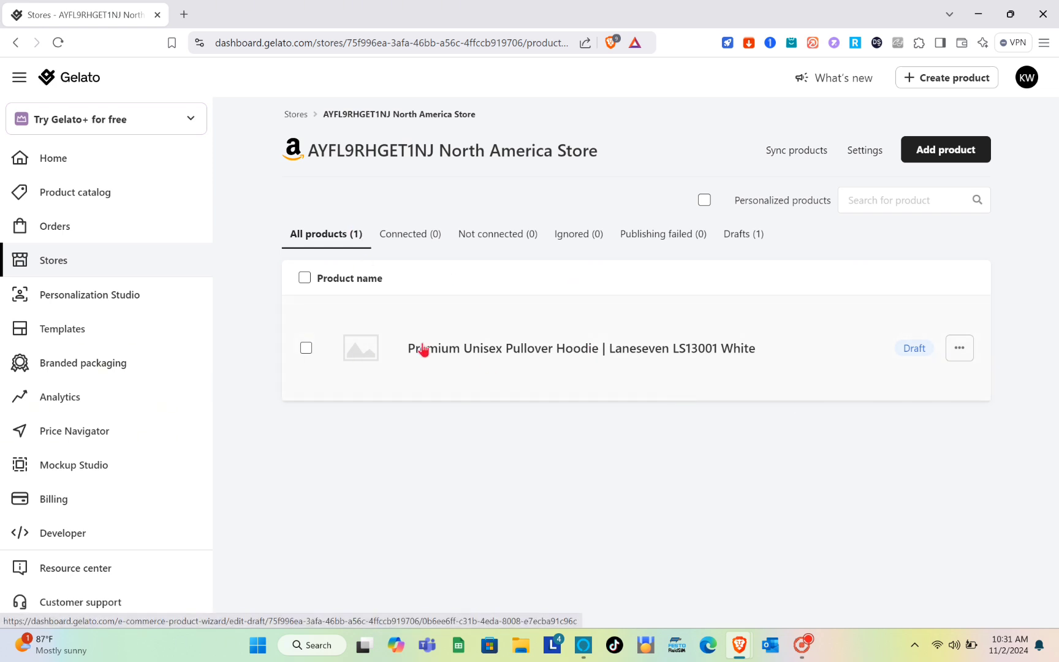
- Check the actions available for the draft hoodie and for the Amazon store in the stores list
left_click(958, 350)
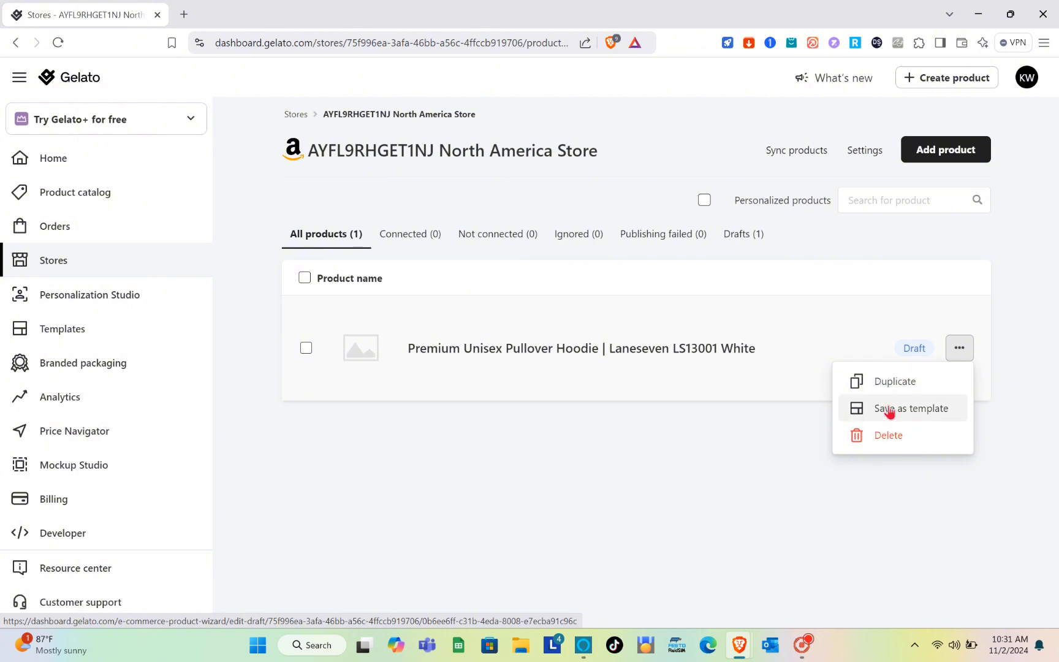
left_click(609, 472)
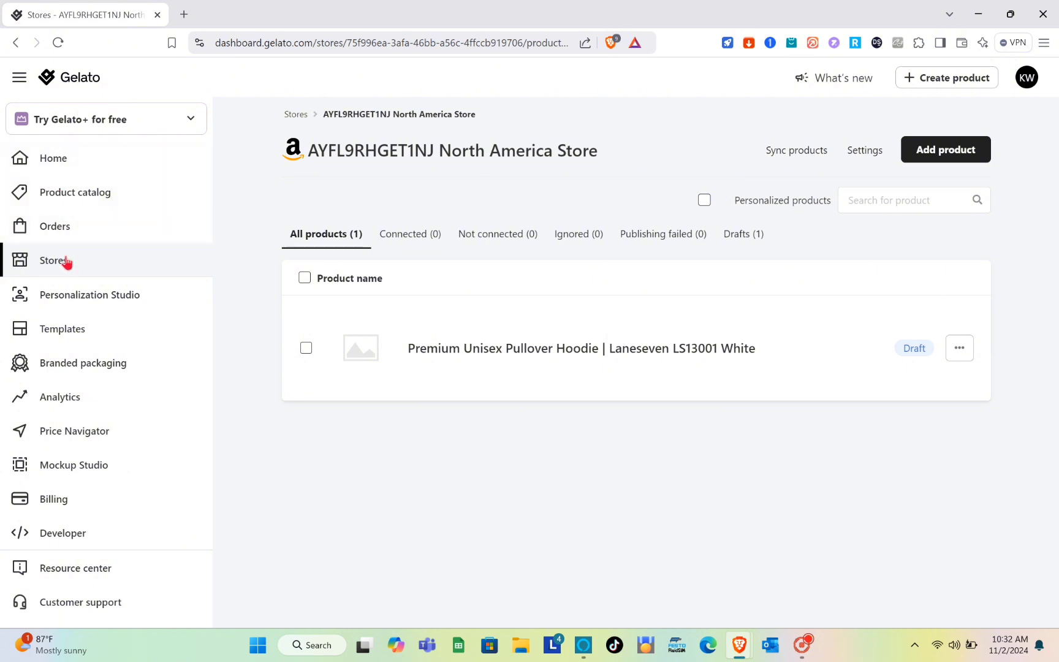
left_click(66, 263)
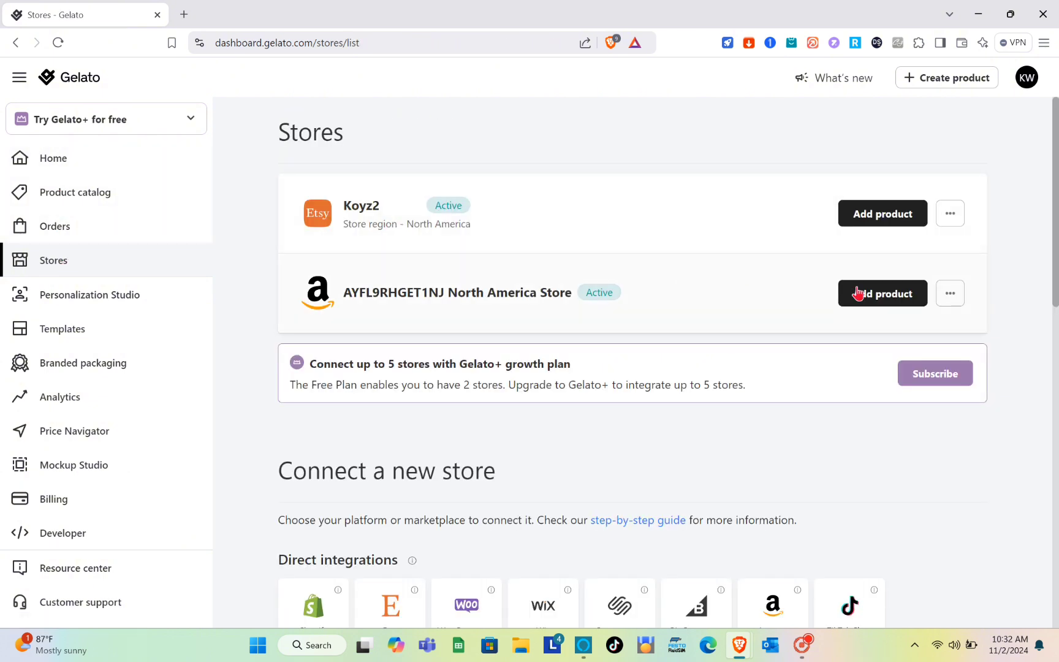
left_click(951, 300)
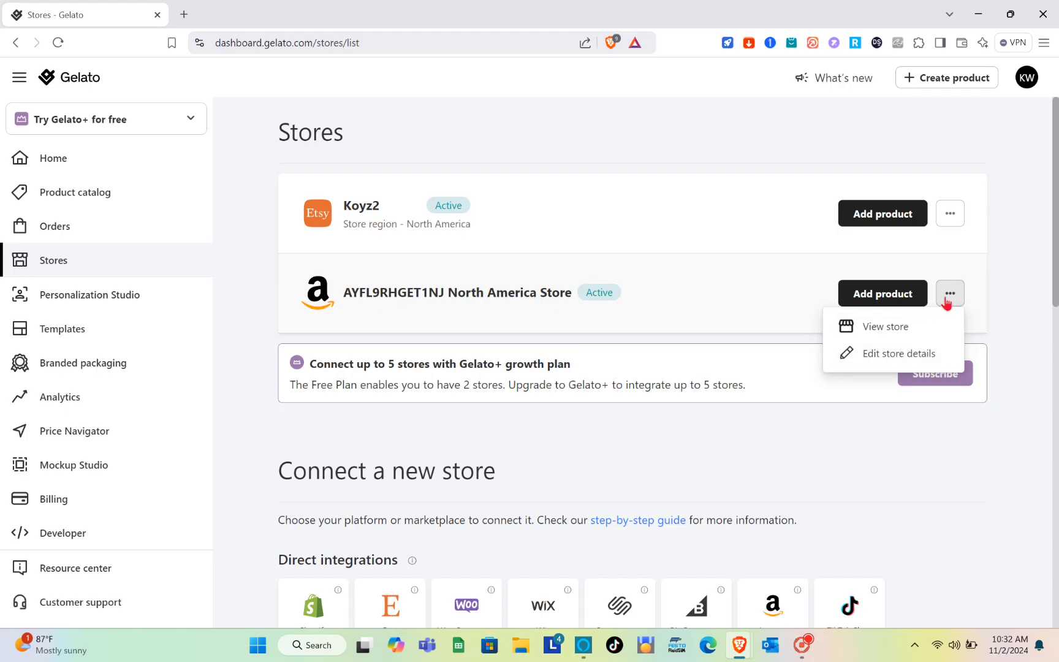
- Copy the Men's Crewneck T-Shirt | Champion T525C from the Etsy store into the Amazon North America store
left_click(950, 301)
left_click(890, 296)
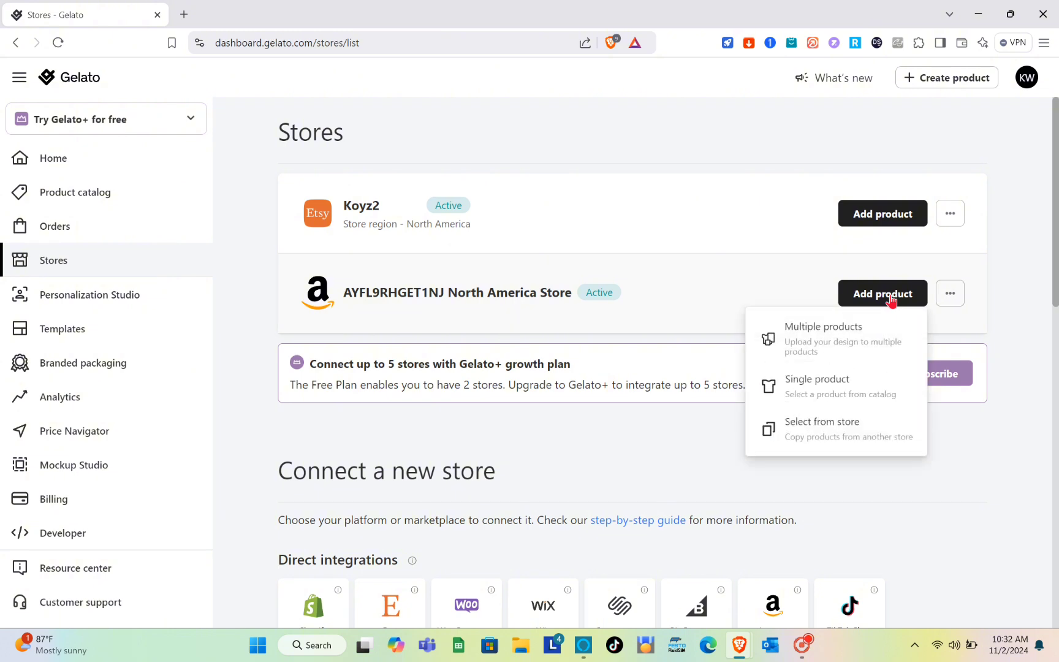
left_click(820, 434)
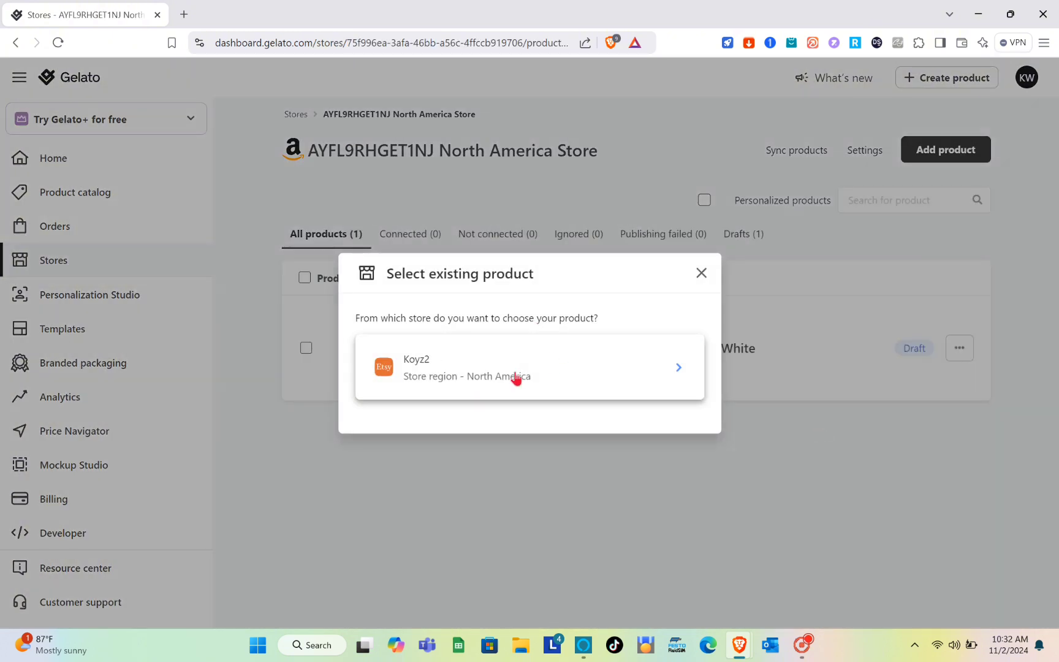
left_click(556, 373)
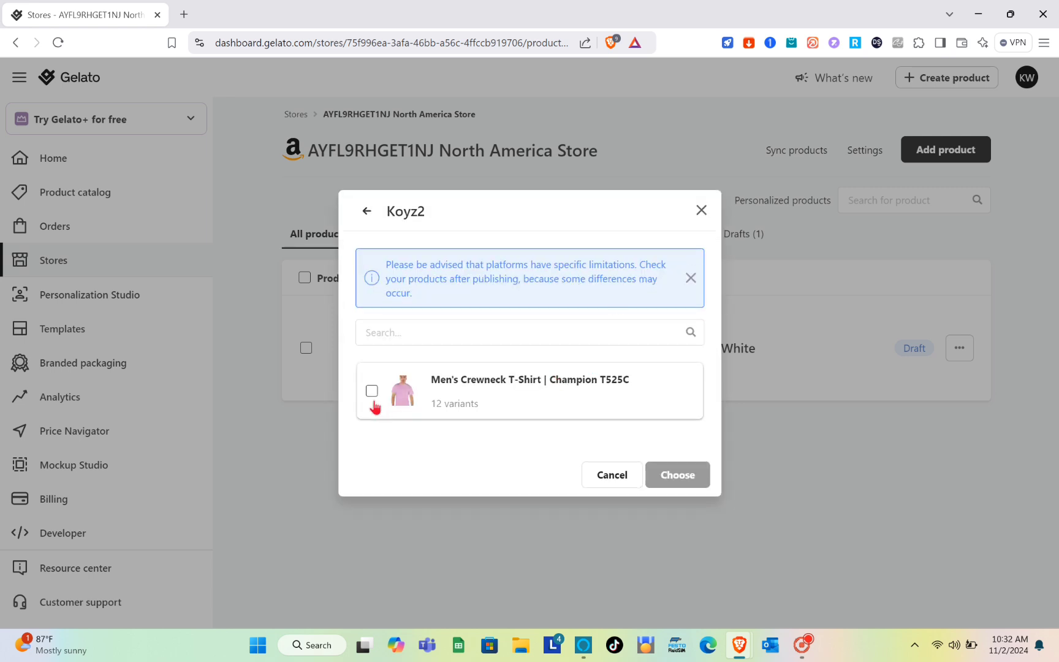
left_click(372, 392)
left_click(681, 475)
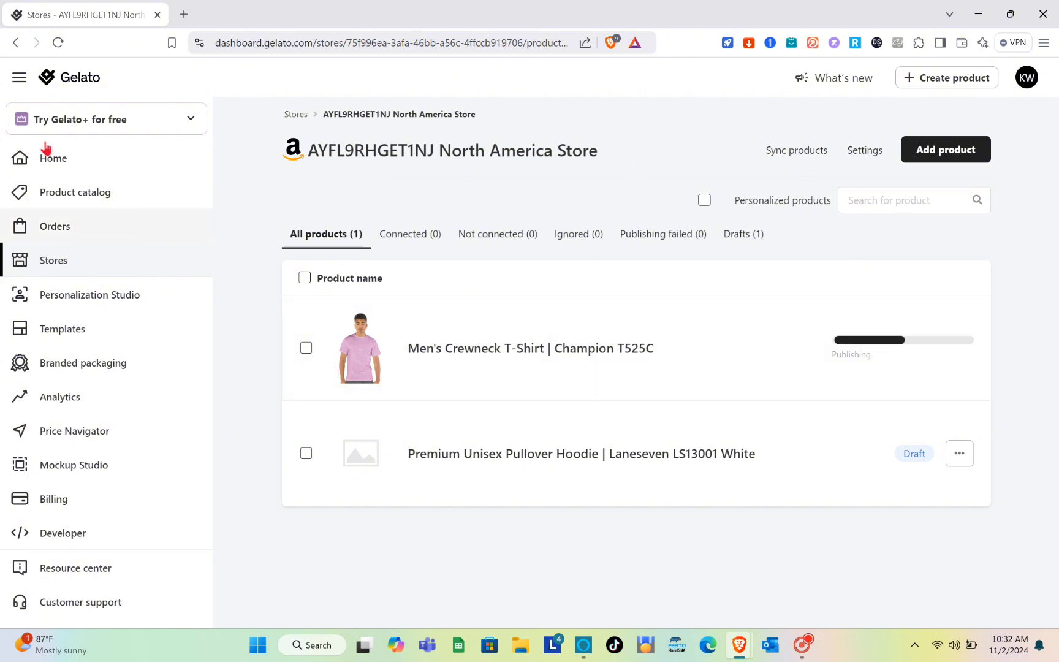
- Delete the Amazon North America store through its store details, confirming the deletion with the store's full name
left_click(82, 274)
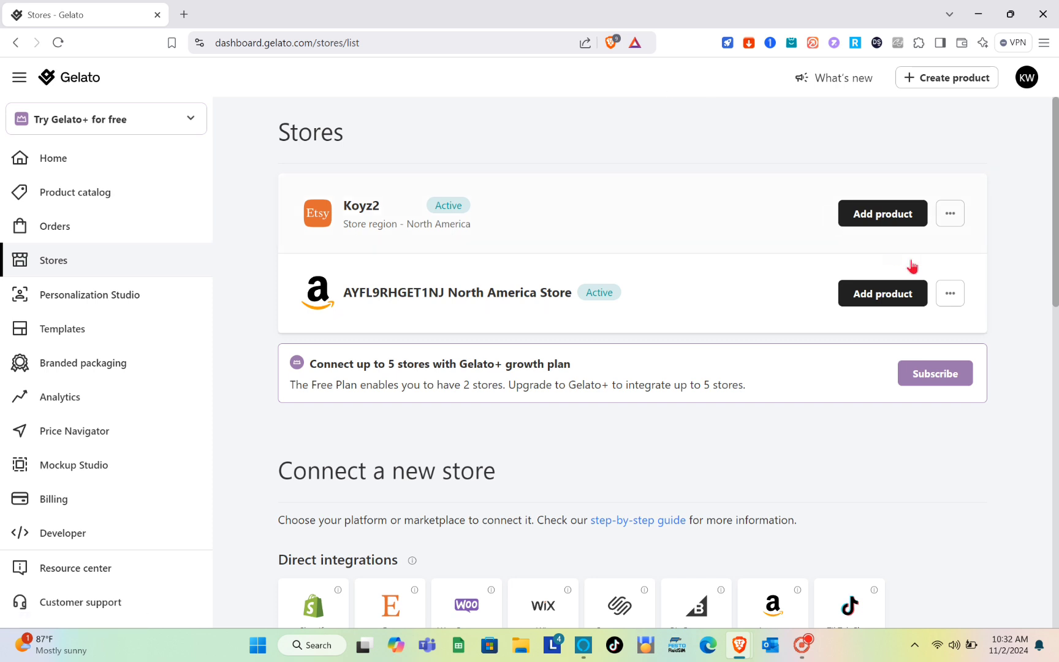
left_click(958, 296)
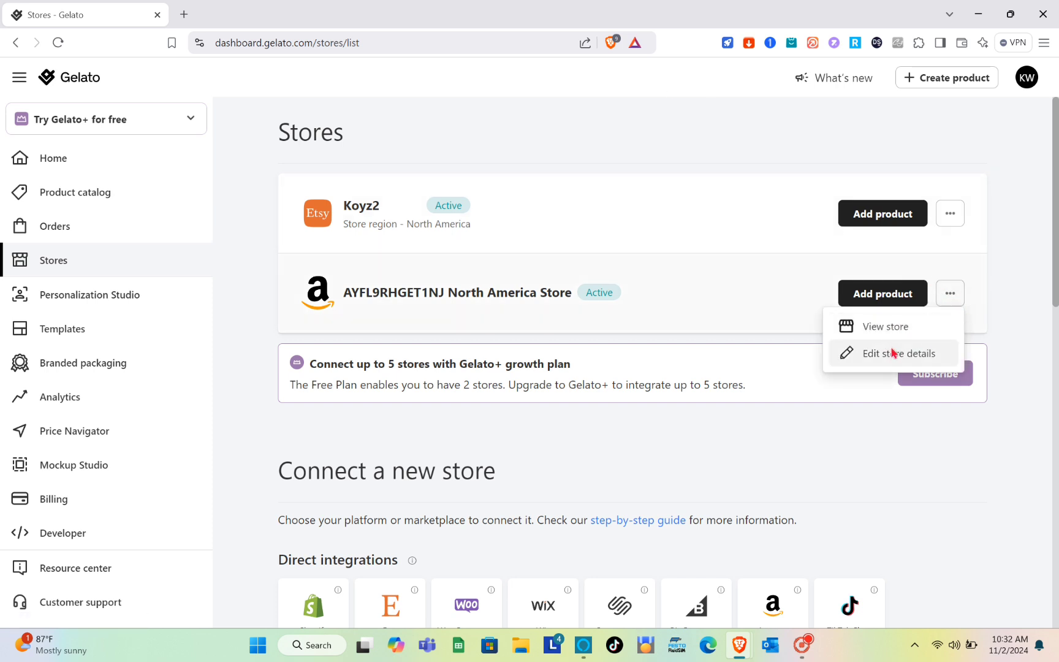
left_click(892, 352)
scroll(700, 354, "down", 10)
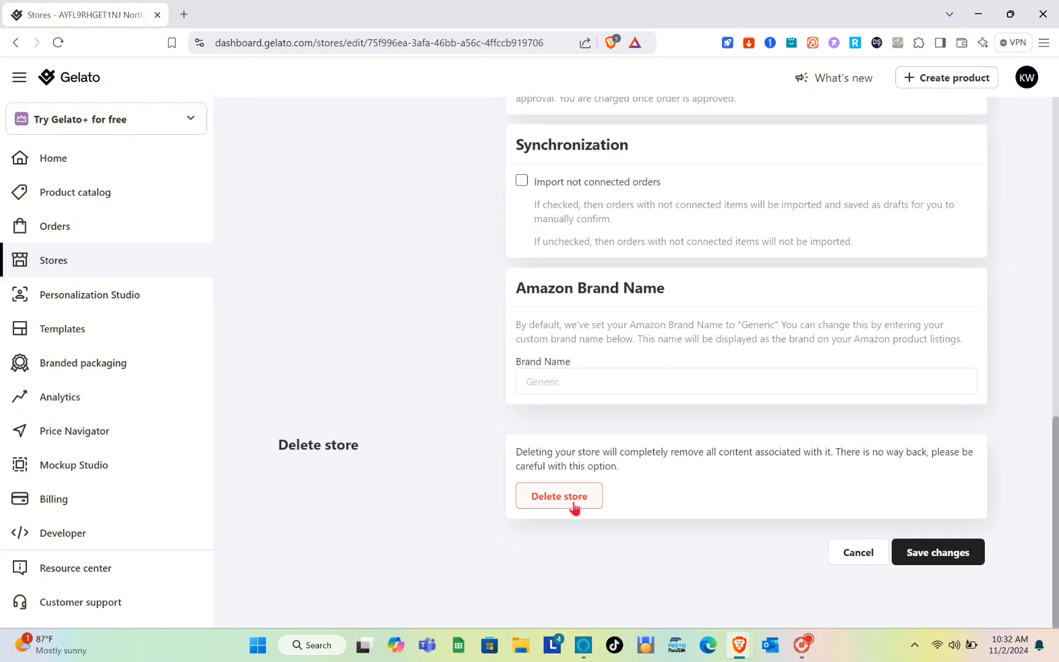
left_click(574, 506)
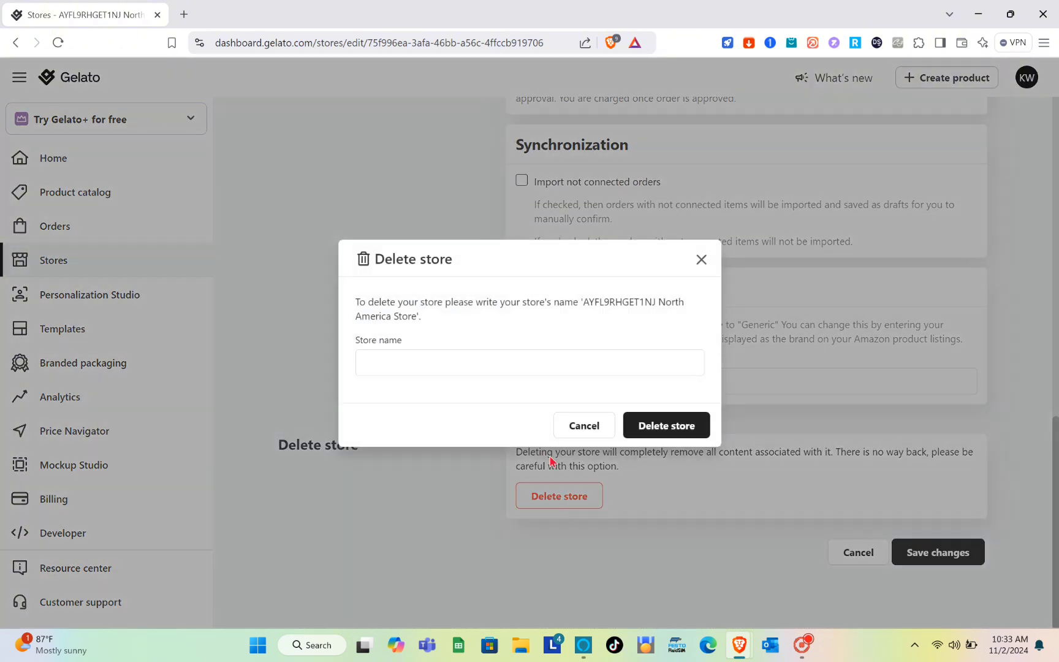
left_click(446, 366)
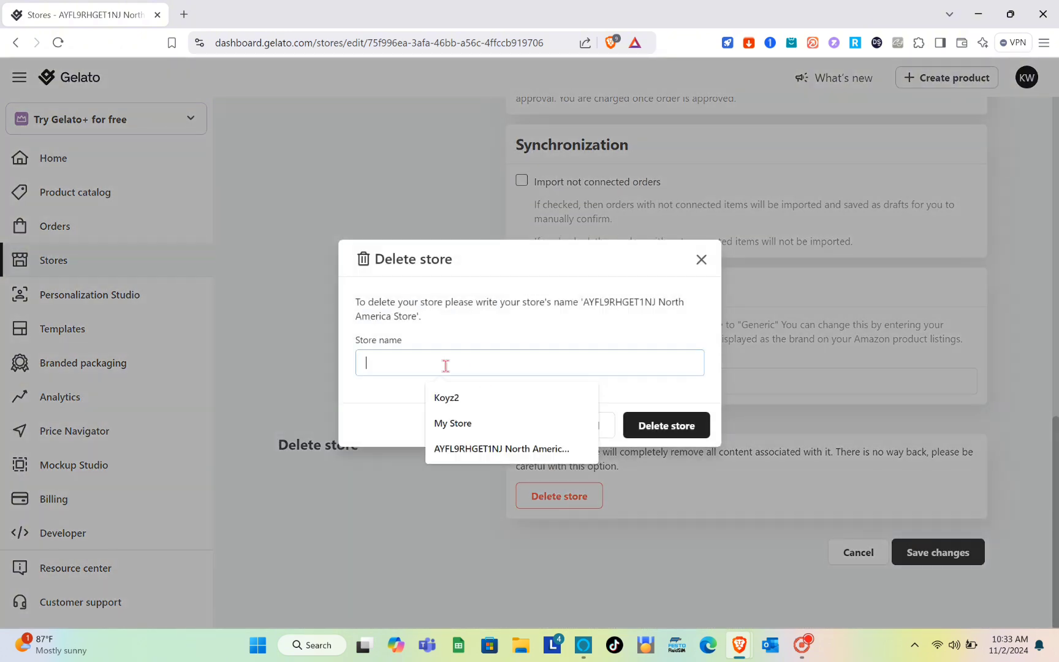
left_click(481, 450)
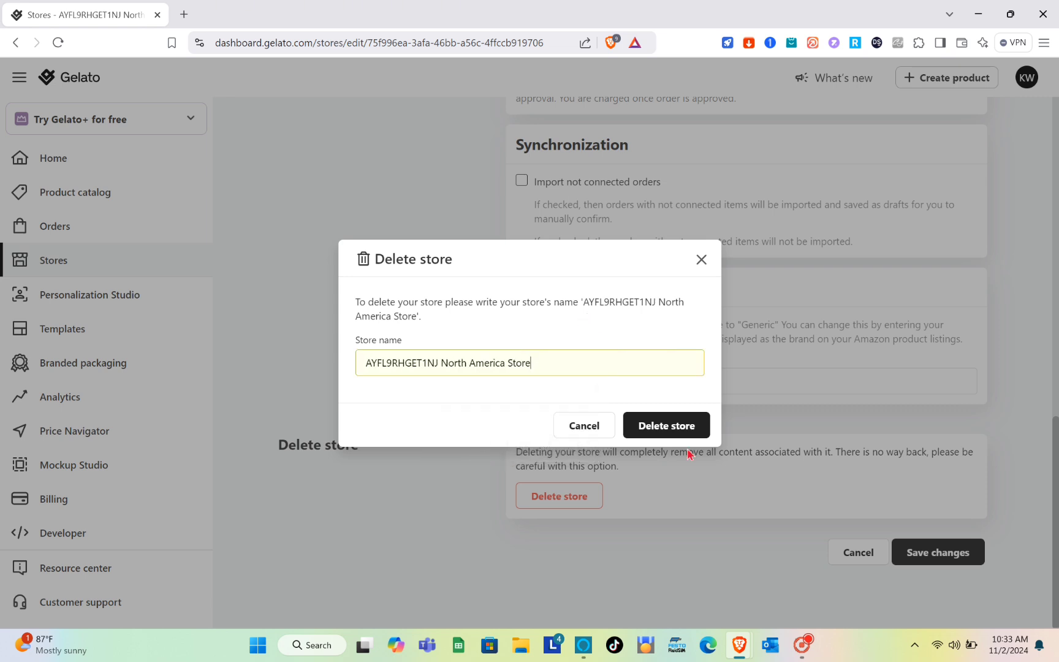
left_click(668, 425)
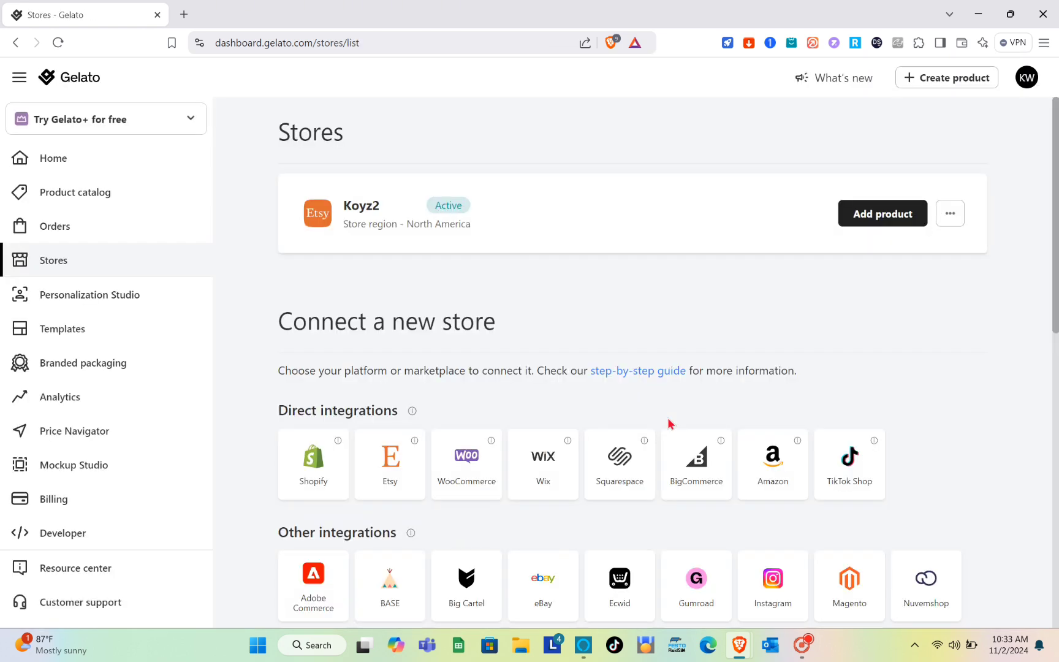